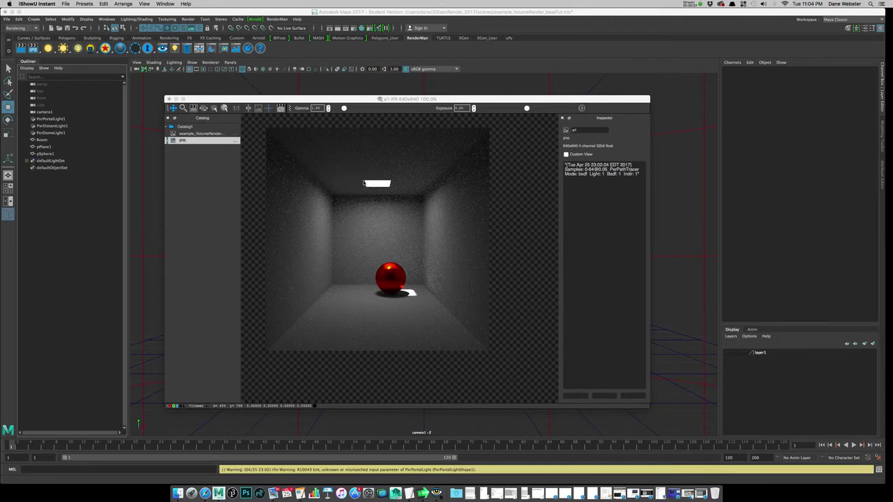
Select the dome light surrounding the room, and compare the earlier still render with the IPR render in the catalog
drag(401, 104, 383, 271)
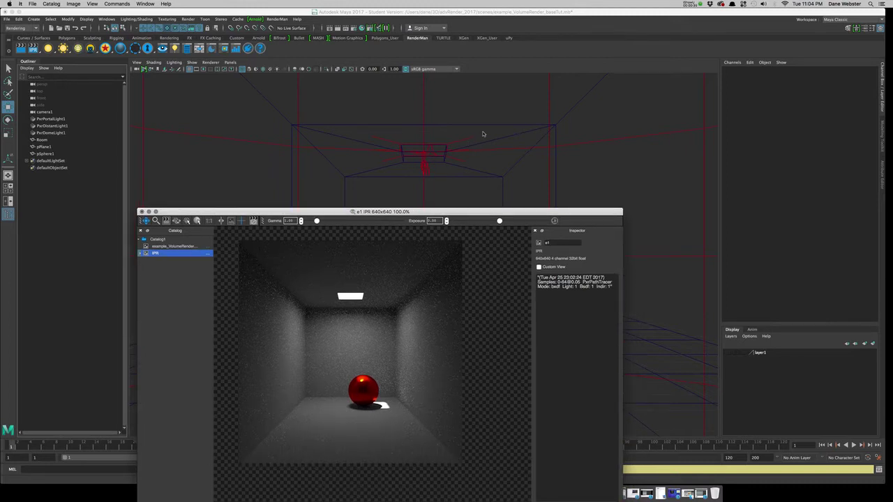
click(556, 89)
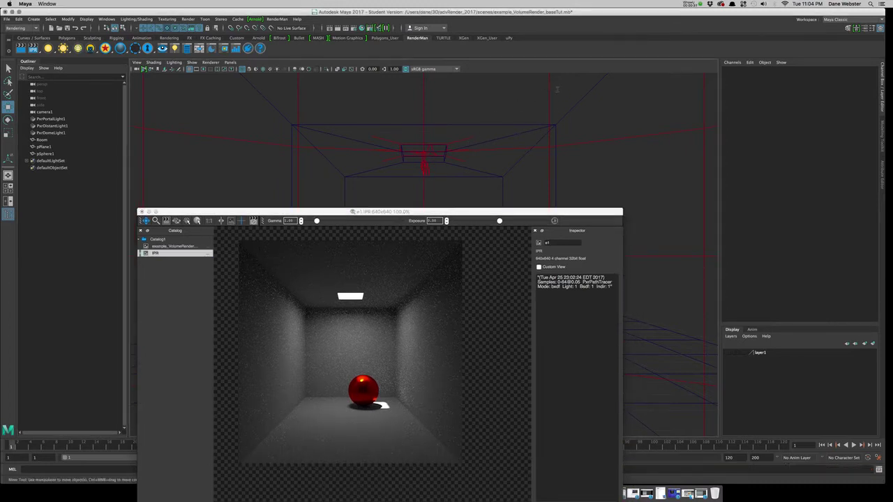
click(556, 165)
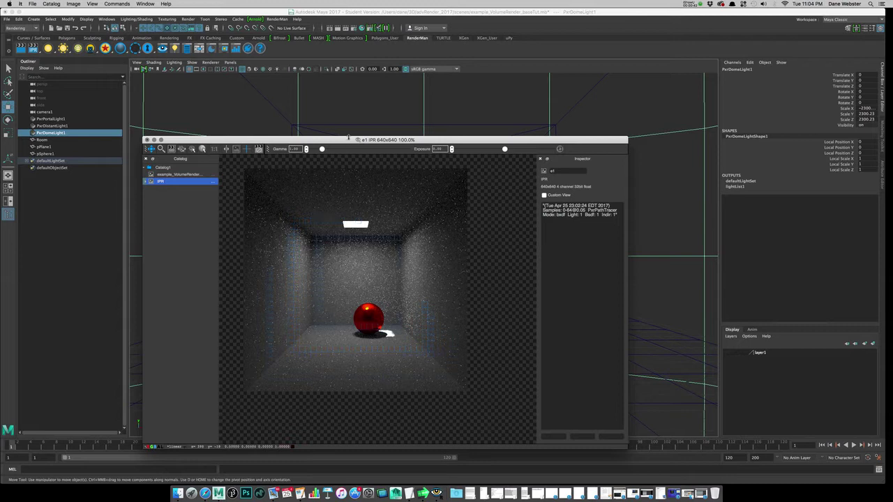
drag(345, 142, 345, 108)
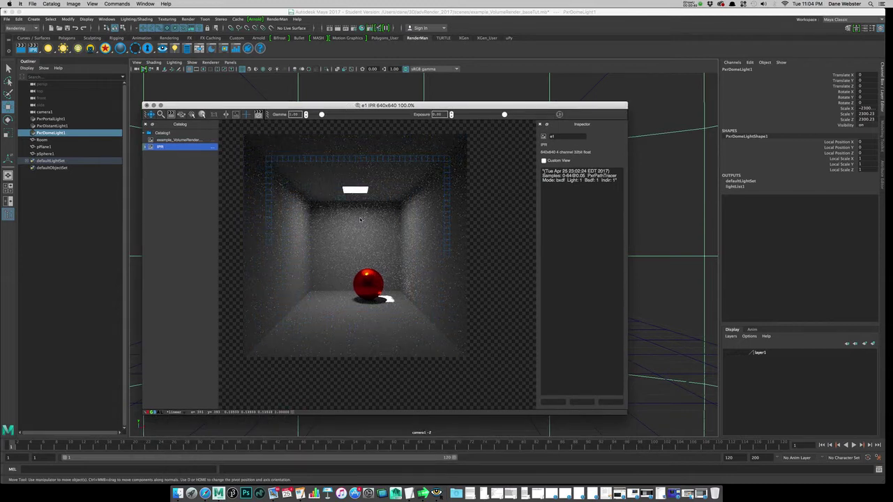
click(176, 140)
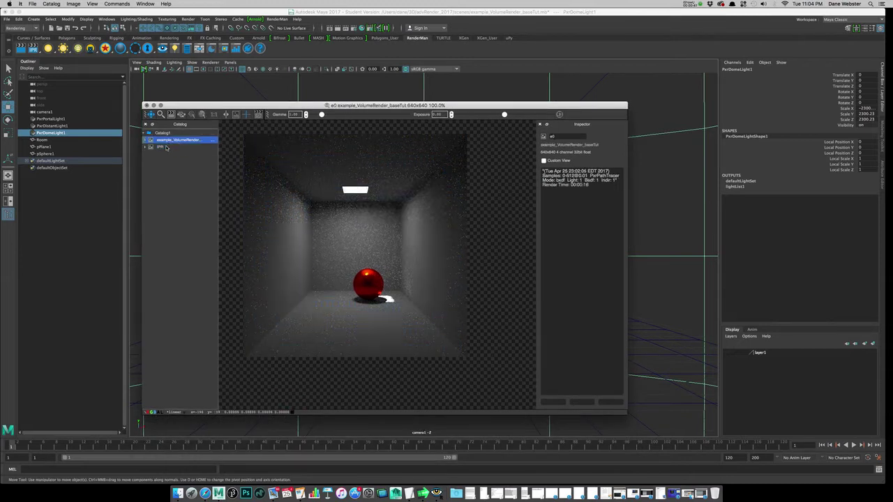
click(164, 148)
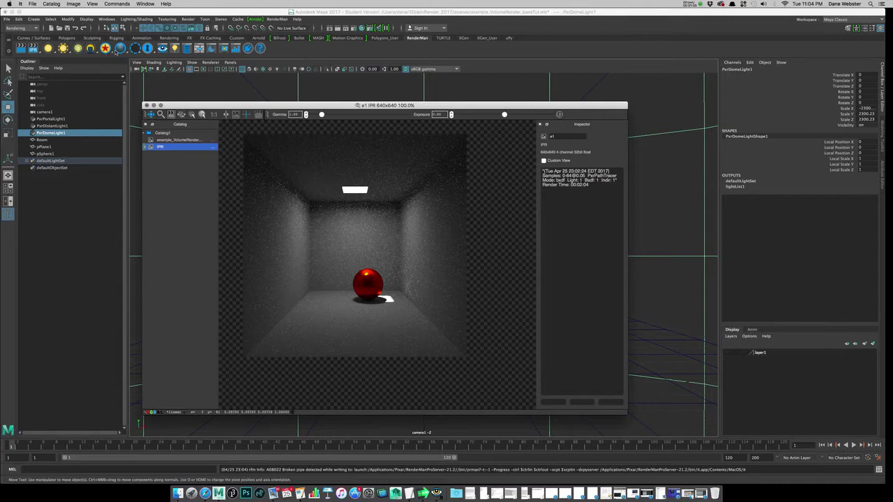
right_click(121, 50)
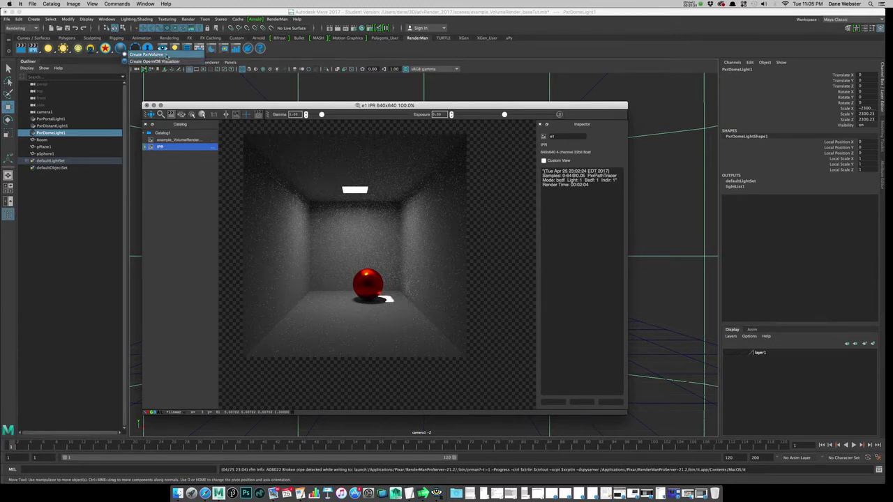
click(289, 62)
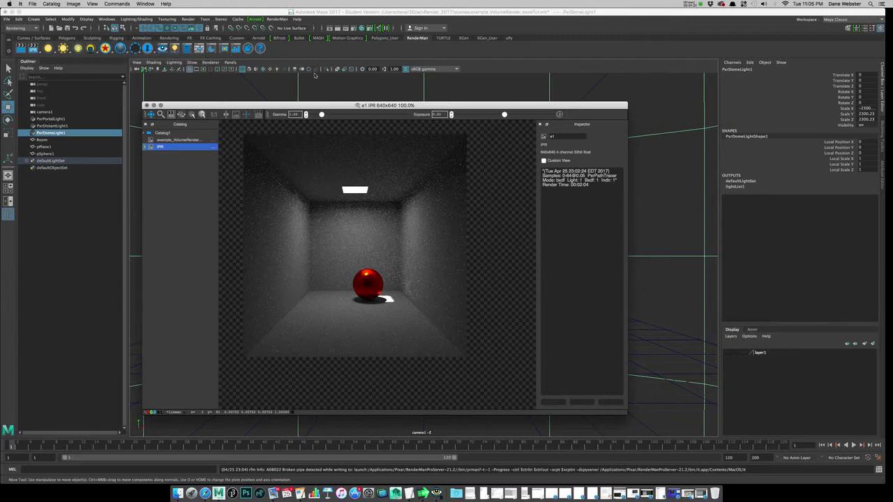
click(189, 38)
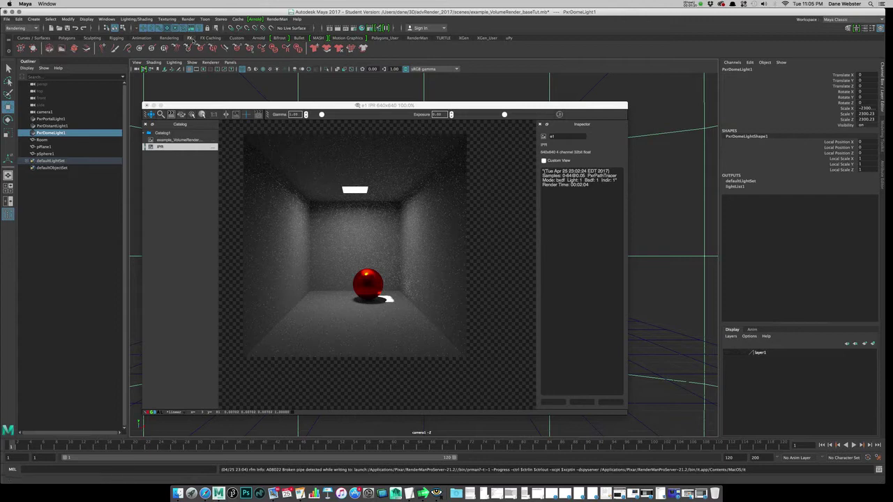
click(417, 37)
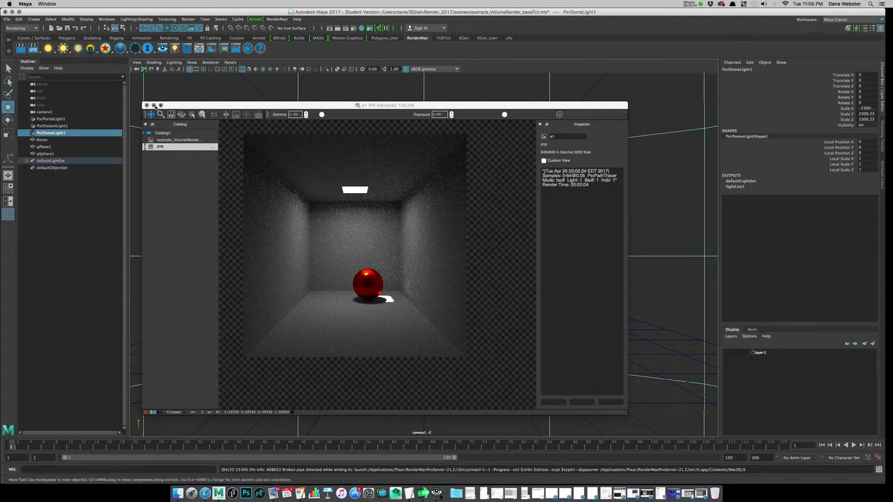
Minimize the render window and switch the viewport to the persp camera to see the room from outside
click(153, 106)
click(231, 62)
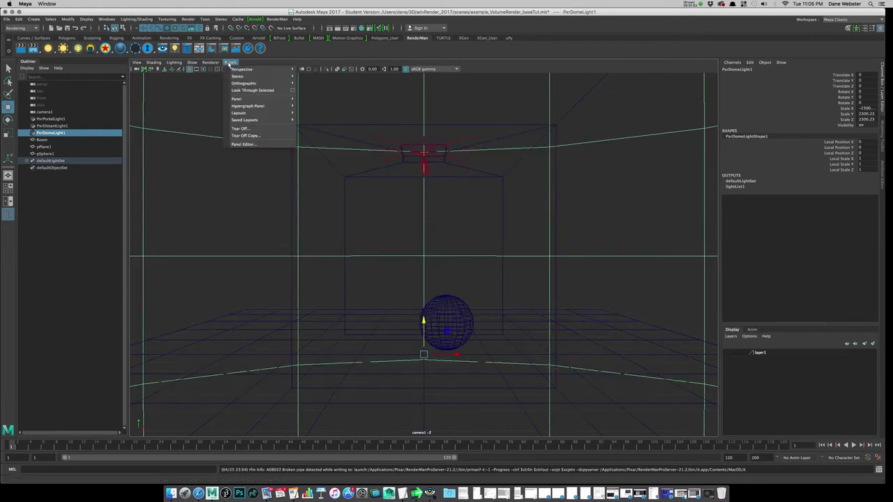
mouse_move(279, 69)
click(320, 78)
alt+right_drag(458, 288, 499, 201)
click(499, 201)
alt+drag(499, 201, 418, 237)
Create a polygon cube, raise it to about 3.488 in Y, and scale it uniformly to about 7.231 around the sphere
click(67, 37)
click(32, 47)
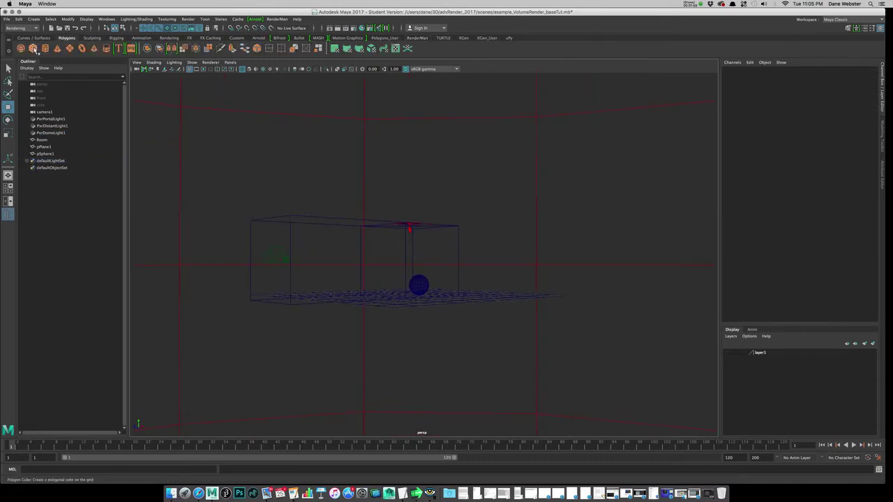
alt+right_drag(448, 259, 484, 281)
drag(406, 272, 405, 227)
key(r)
drag(407, 260, 461, 264)
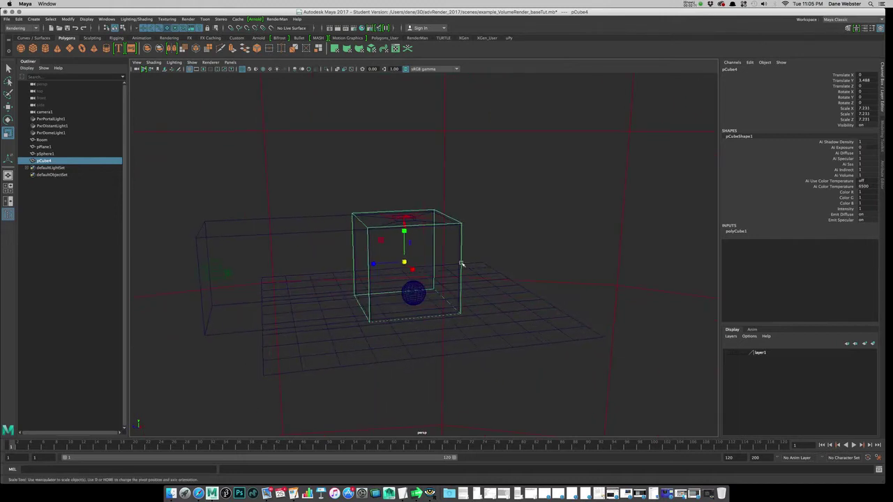
Examine from several angles how the new cube encloses the sphere and ceiling light relative to the room and camera
alt+drag(387, 259, 516, 285)
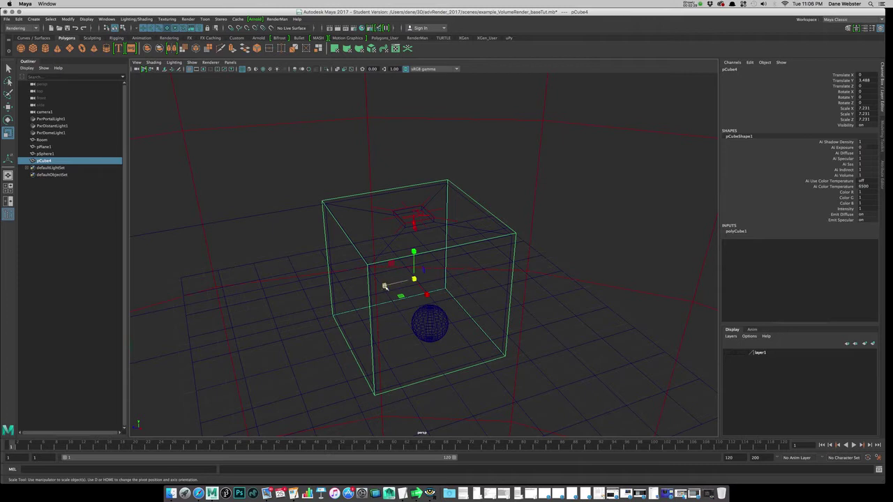
alt+drag(453, 278, 509, 266)
alt+drag(453, 284, 384, 263)
alt+middle_drag(372, 266, 430, 261)
alt+drag(431, 261, 395, 277)
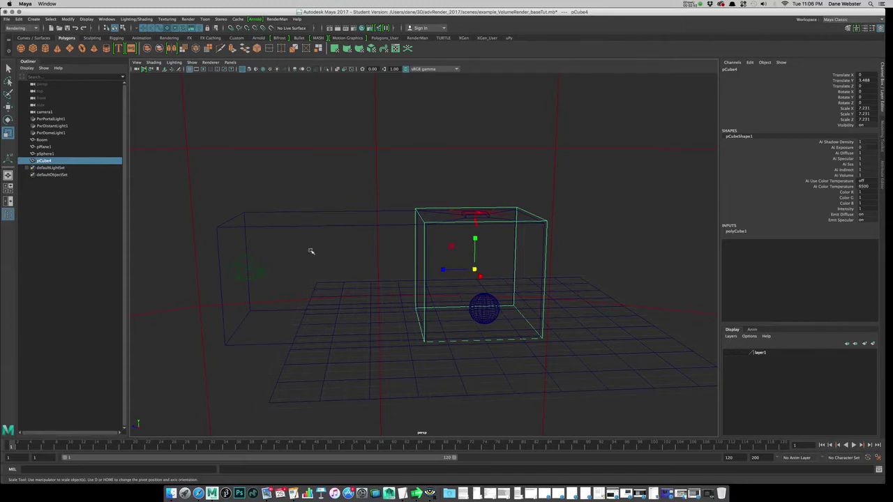
alt+drag(442, 277, 481, 279)
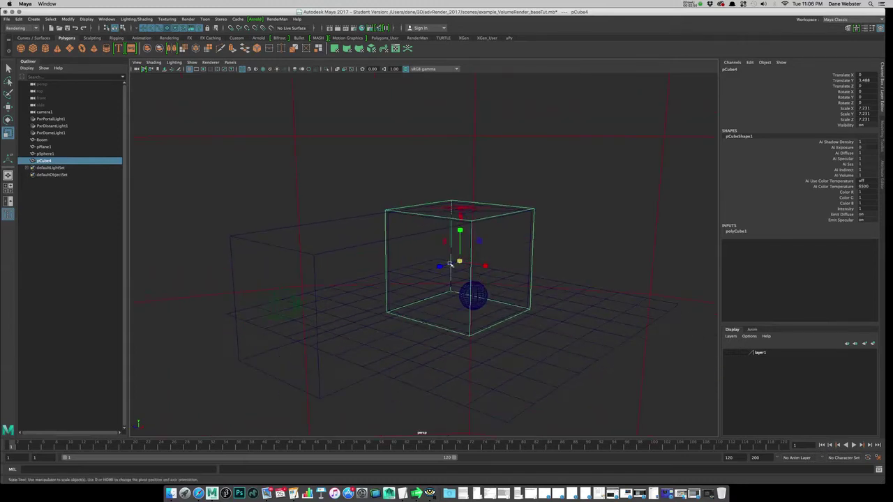
alt+right_drag(536, 210, 707, 87)
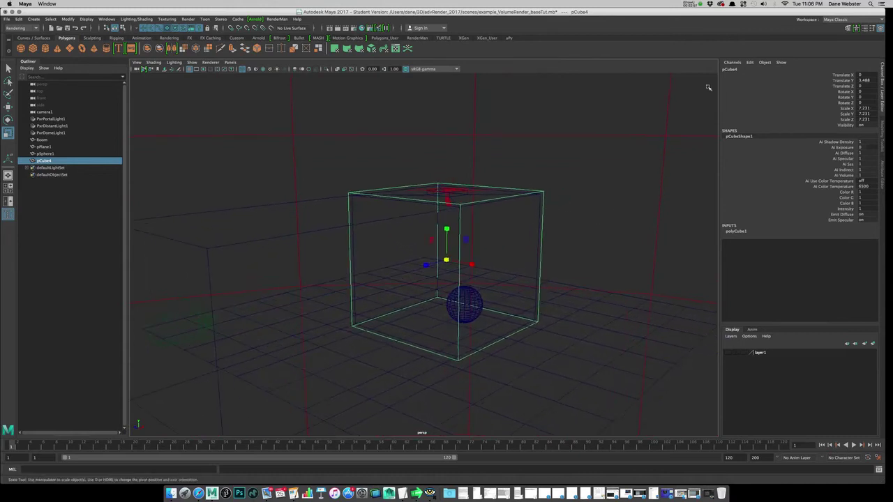
Add the cube to layer1, make the layer visible, and reselect the cube
right_drag(761, 354, 786, 370)
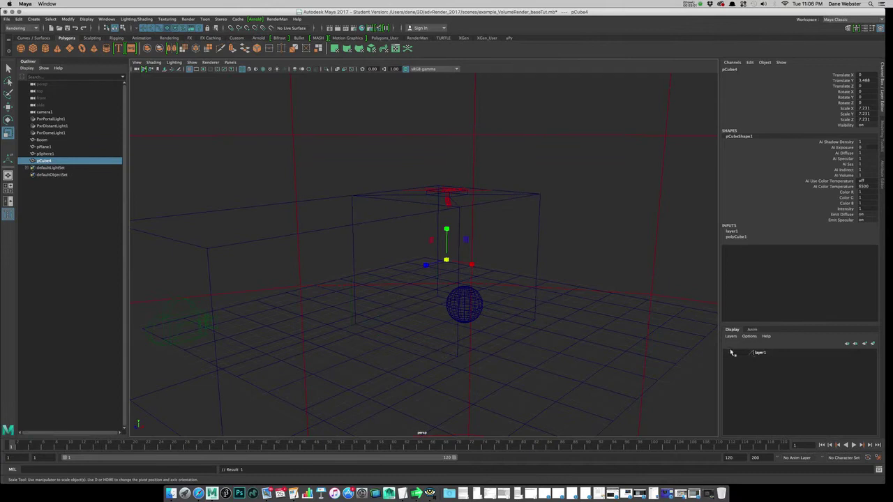
click(545, 192)
click(546, 192)
Rename the cube as volume_Cube
double_click(44, 161)
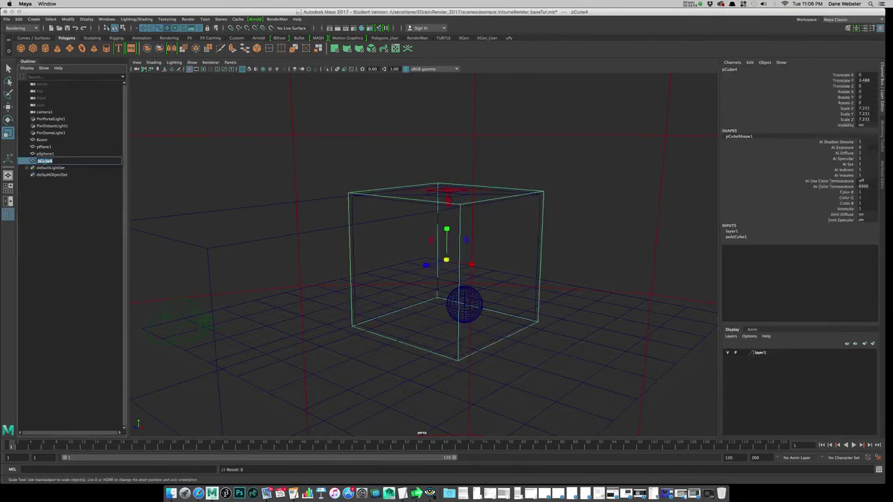
text(volume_Cube)
key(Return)
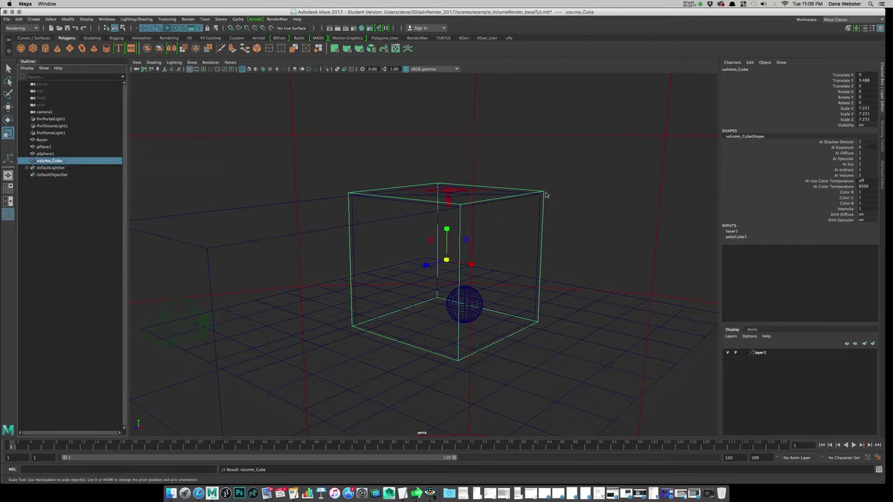
Create a RenderMan PxrVolume material and assign it to volume_Cube
click(417, 38)
right_click(109, 52)
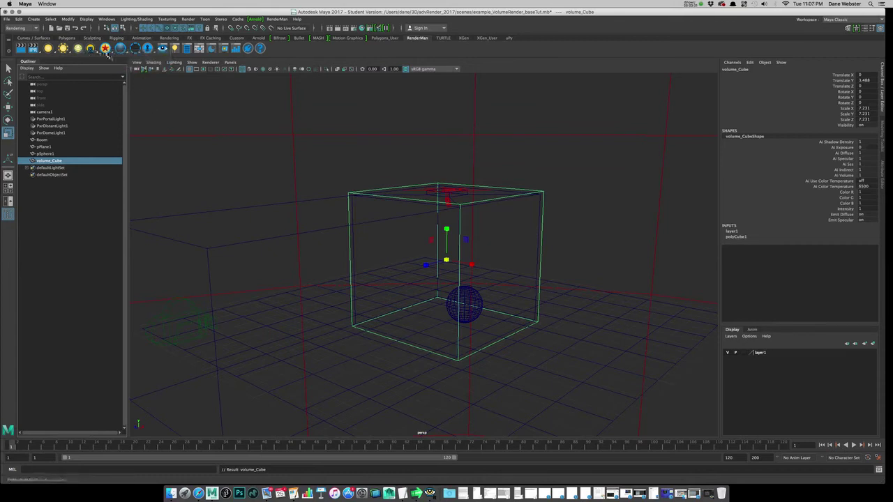
right_click(121, 49)
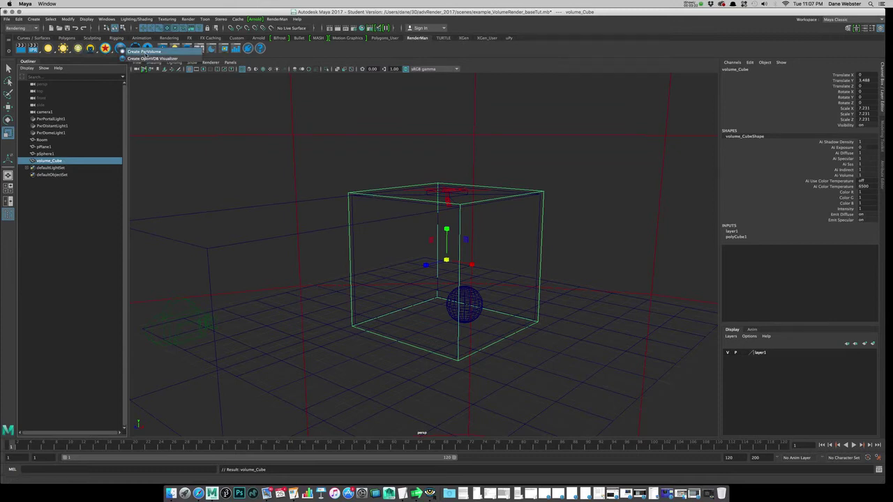
click(144, 52)
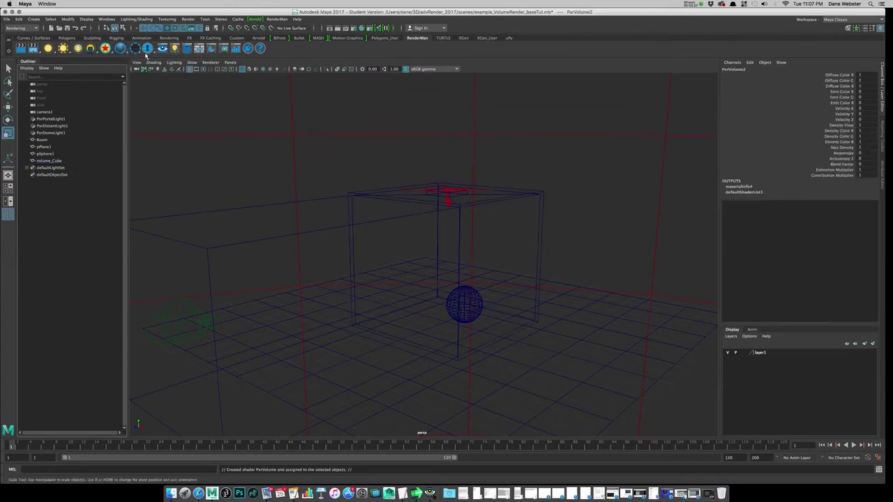
Show the PxrVolume material's attributes and review its Sampling settings
key(ctrl+a)
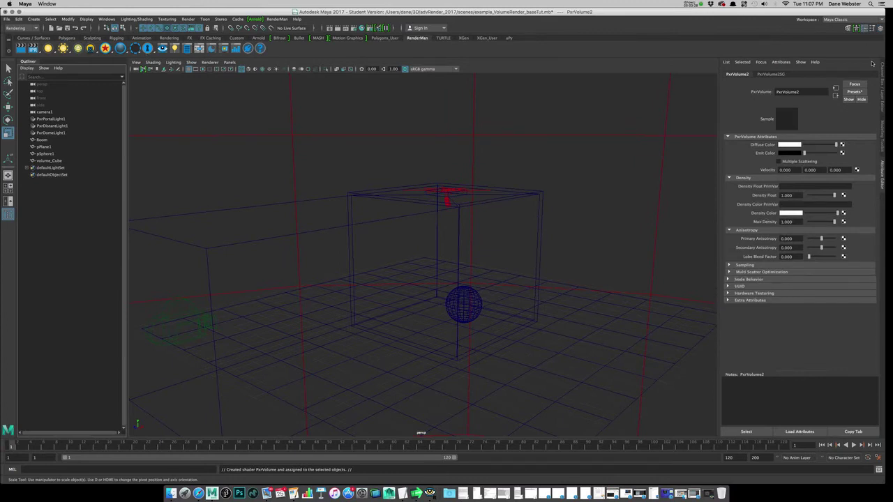
click(743, 265)
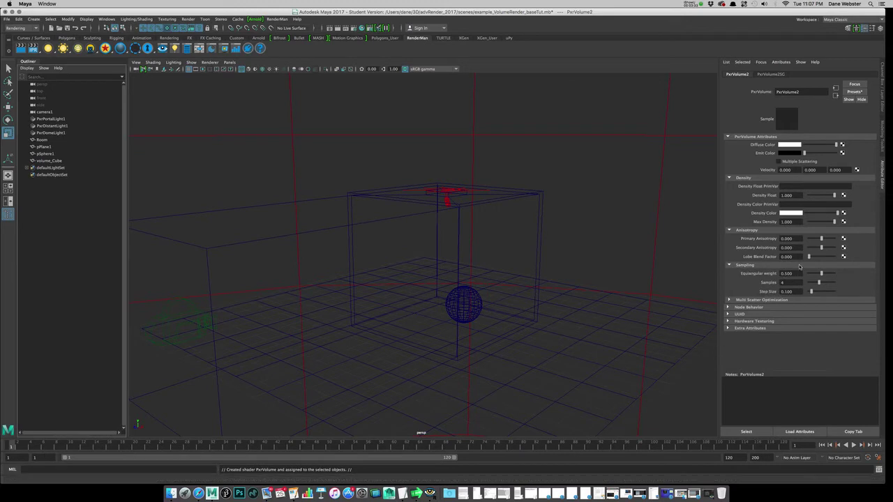
click(745, 265)
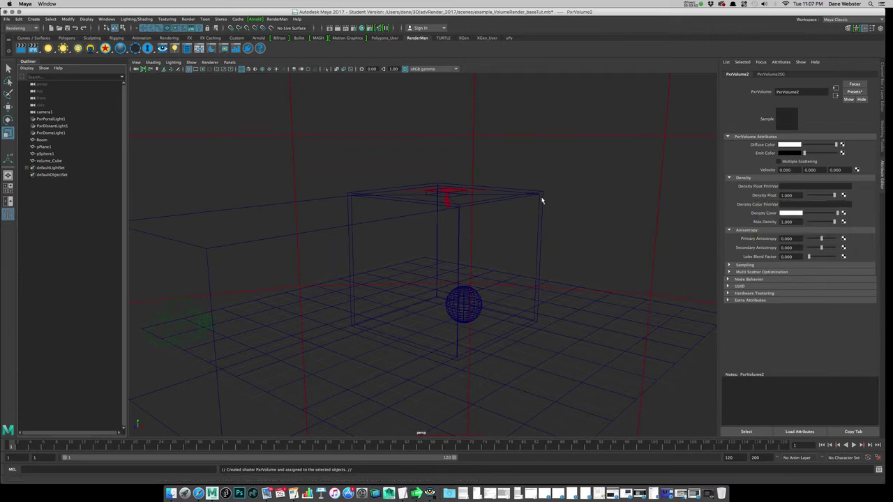
Look through camera1 again, restore the render window, and start a new IPR render of the scene with the volume
click(229, 62)
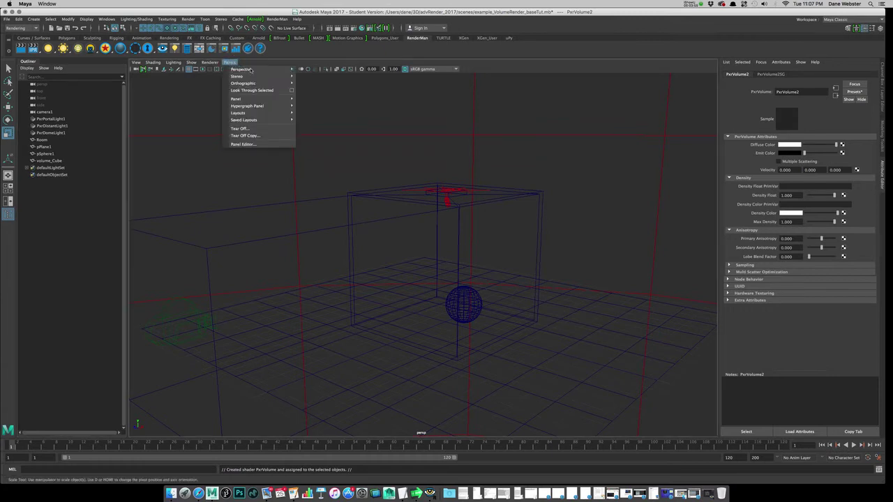
mouse_move(279, 69)
click(309, 71)
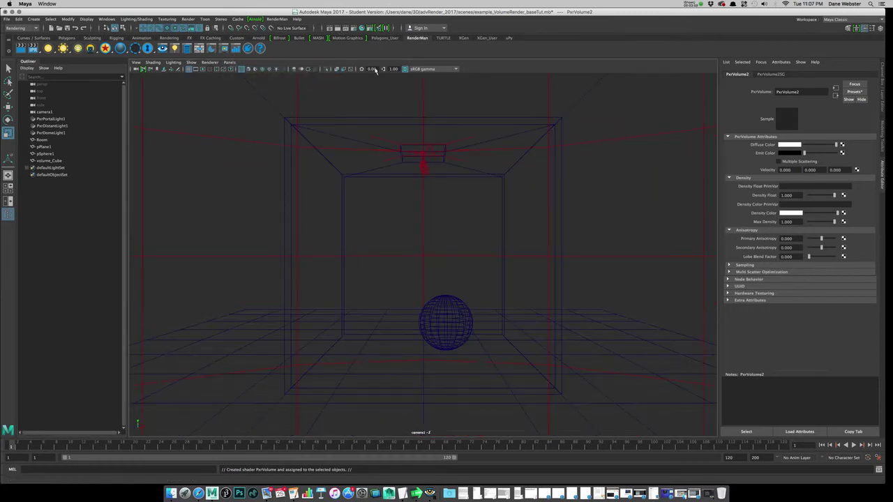
click(649, 492)
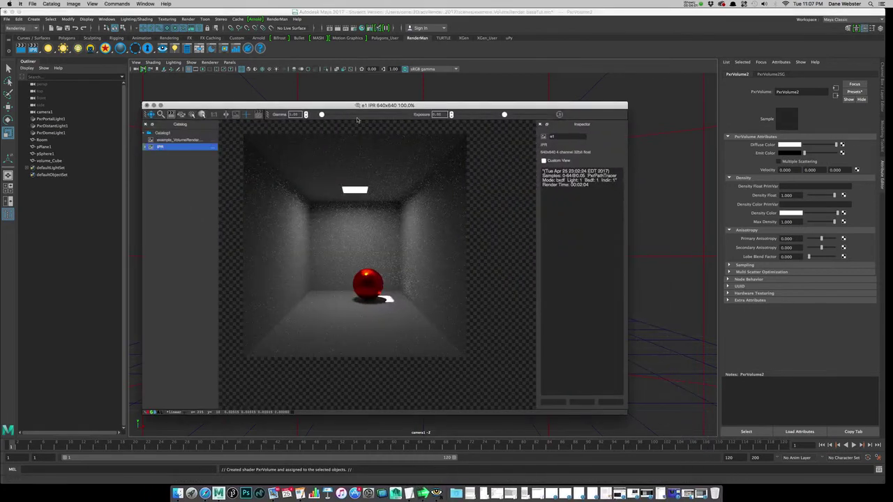
drag(372, 104, 374, 99)
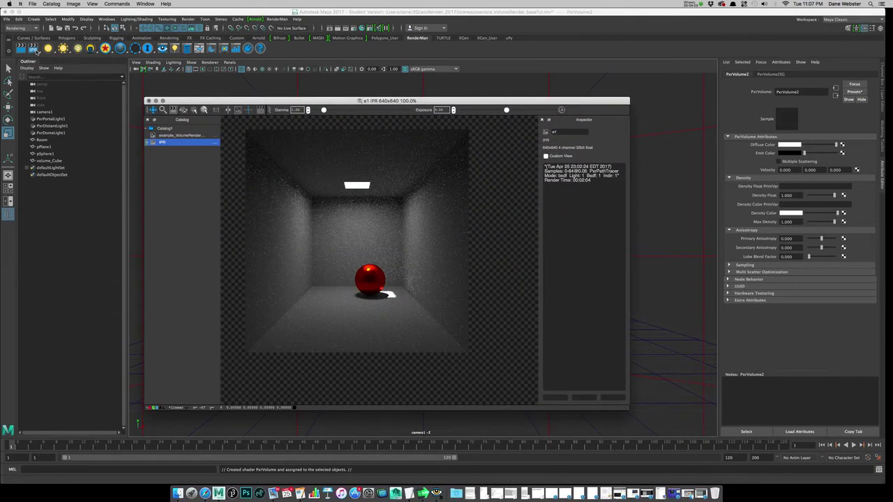
click(33, 51)
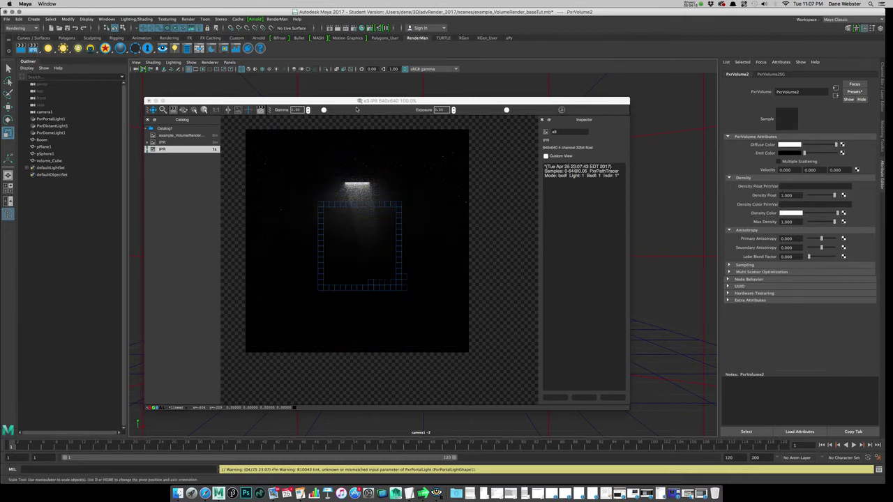
Select the distant light near the ceiling opening to show its attributes, and place the render window clear of them
drag(356, 102, 389, 226)
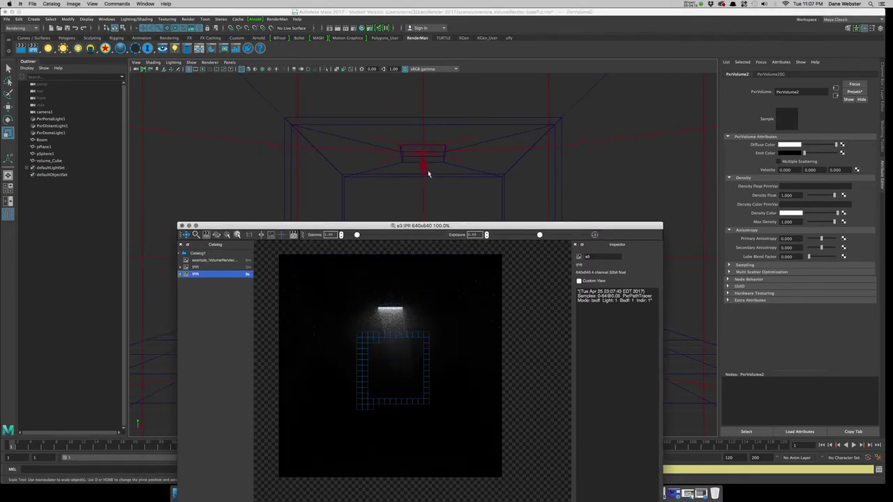
click(427, 170)
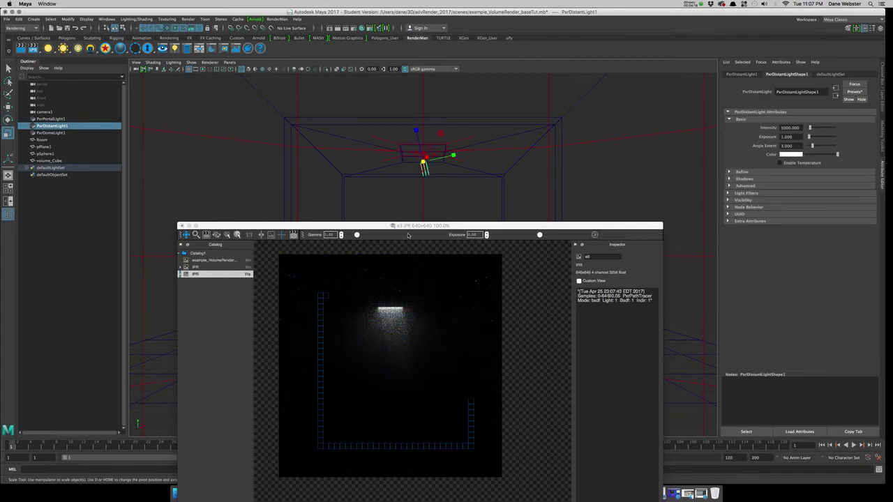
drag(408, 225, 396, 187)
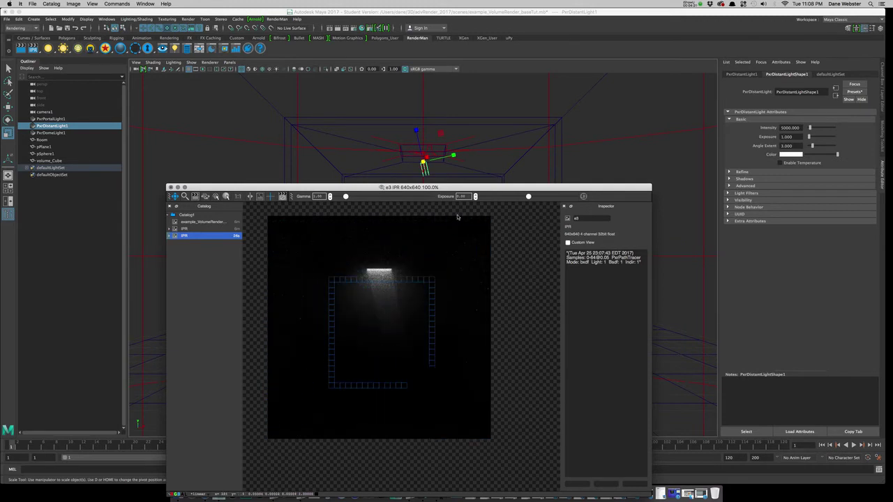
drag(481, 187, 410, 125)
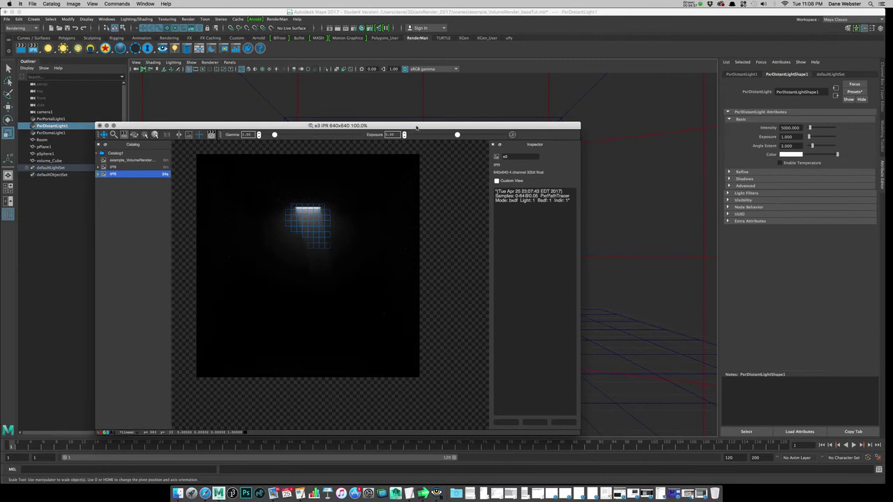
Lower the Density Float of volume_Cube's PxrVolume material to about 0.22 and check the updated IPR render
drag(411, 127, 307, 294)
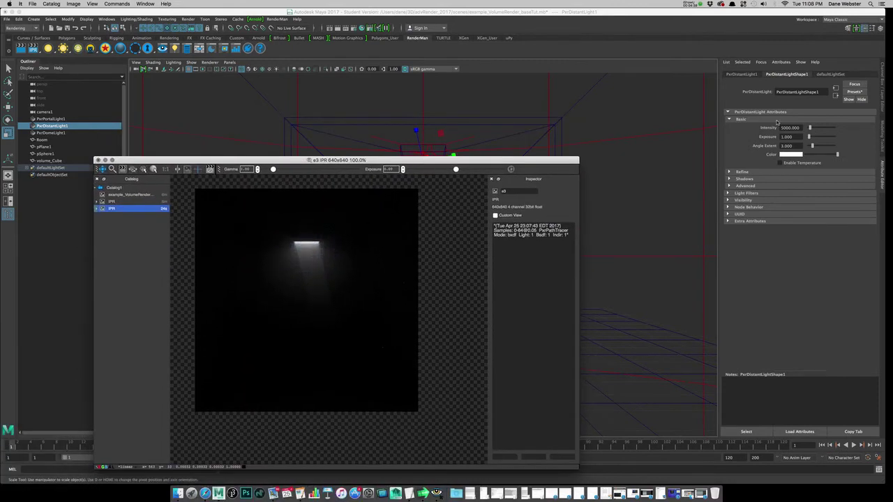
click(46, 161)
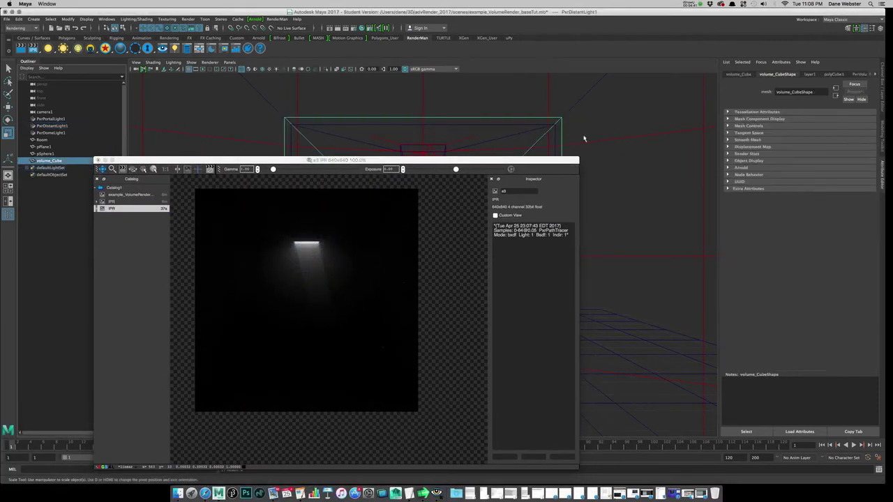
click(859, 74)
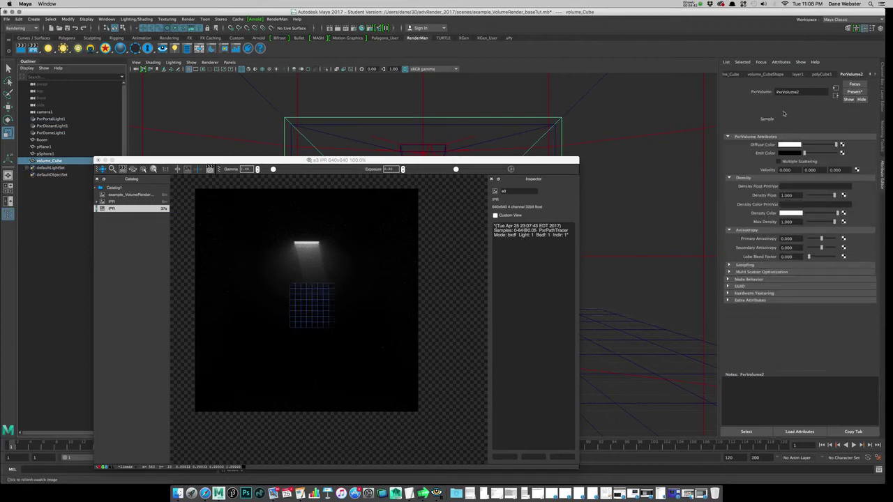
click(814, 195)
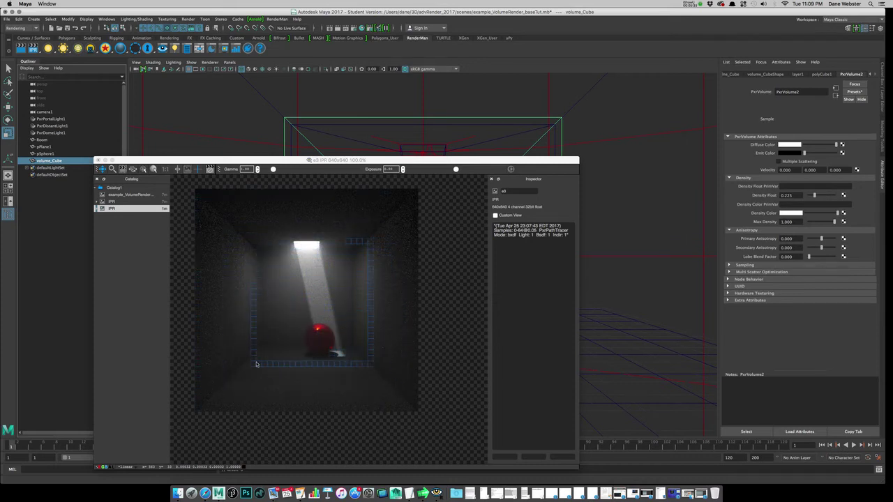
click(337, 305)
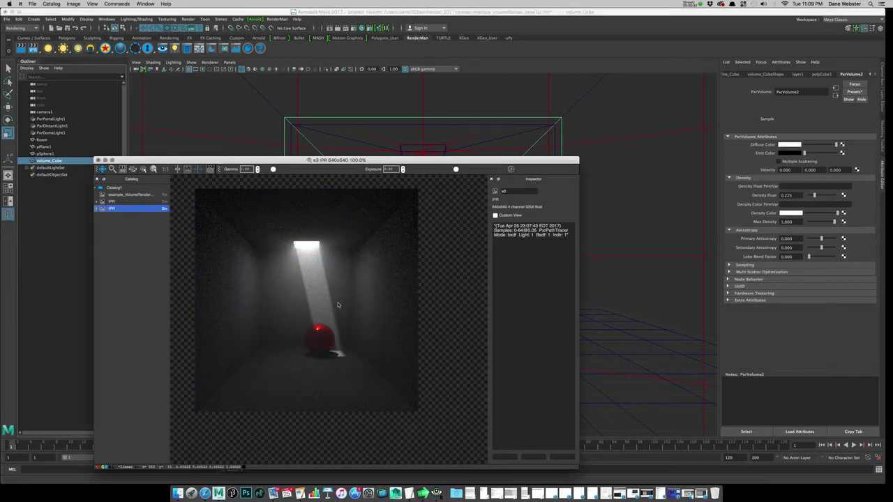
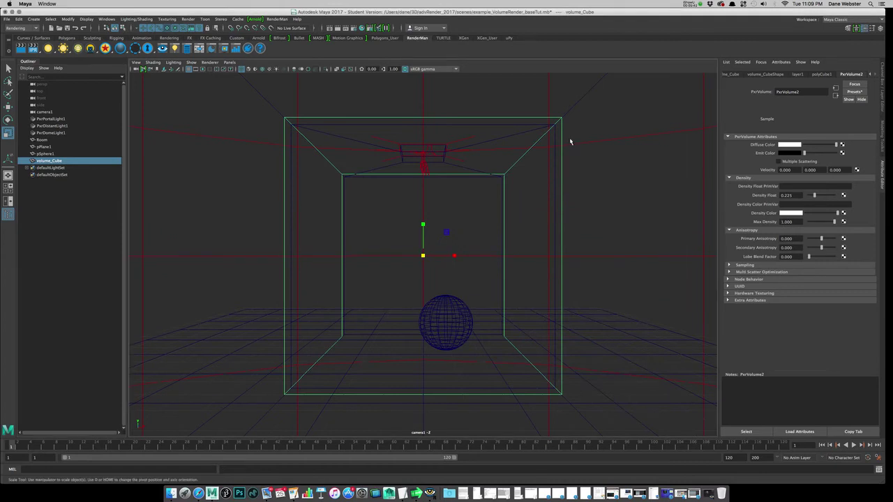
In the perspective view, select volume_Cube's front face and move it out toward camera1 to lengthen the volume
click(229, 62)
mouse_move(249, 71)
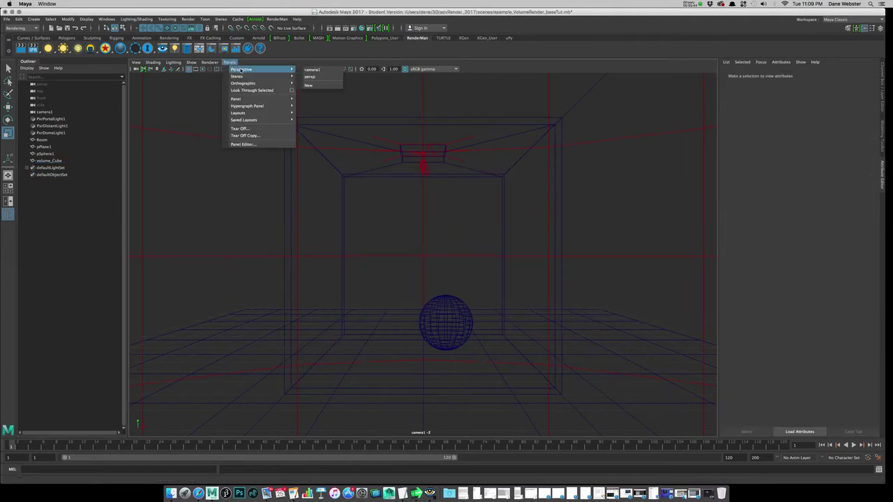
click(320, 77)
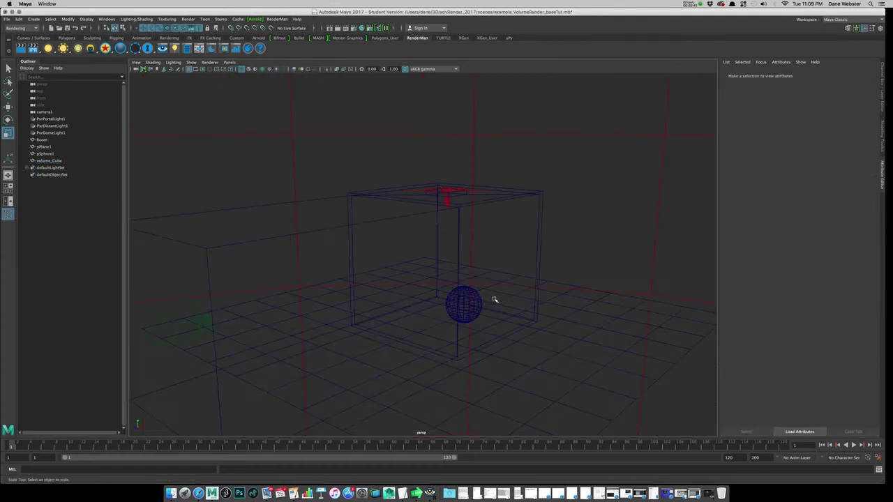
click(534, 196)
right_click(537, 200)
click(536, 218)
click(403, 255)
key(w)
drag(378, 277, 347, 268)
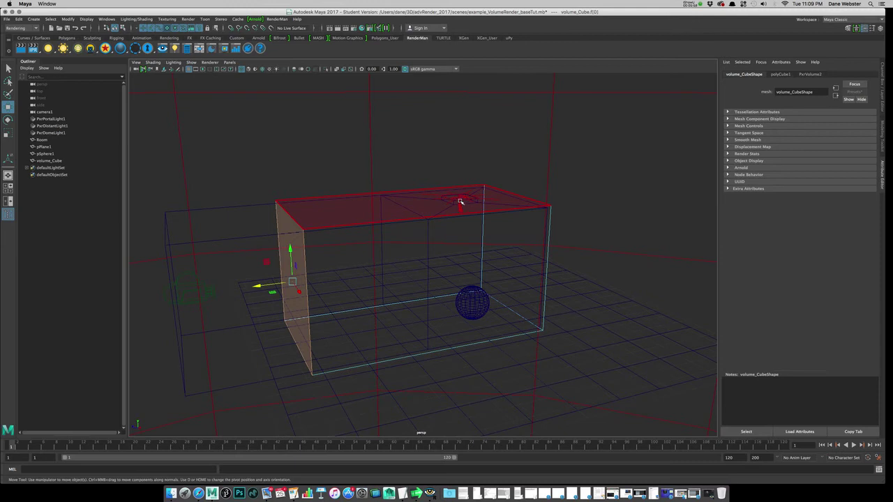
key(q)
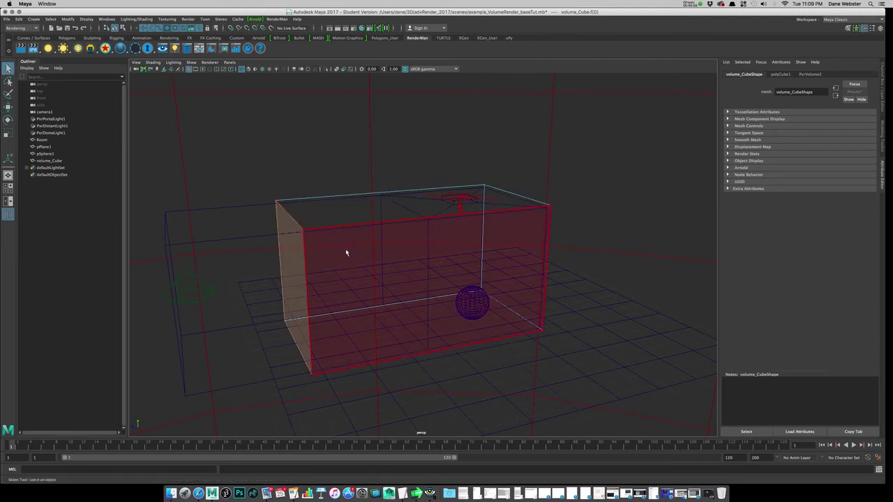
alt+drag(379, 265, 183, 316)
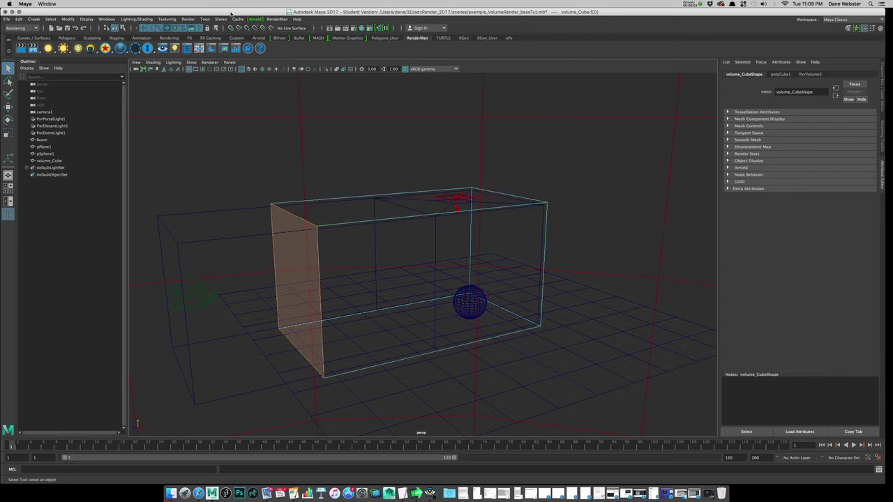
Look through camera1, return the mesh to object mode, and select volume_Cube to check its extent in the frame
click(229, 62)
mouse_move(269, 69)
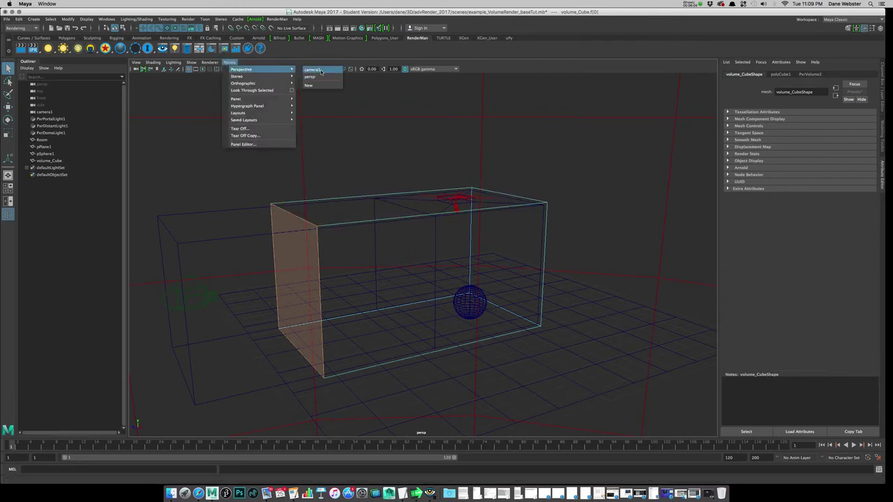
click(315, 70)
right_click(397, 237)
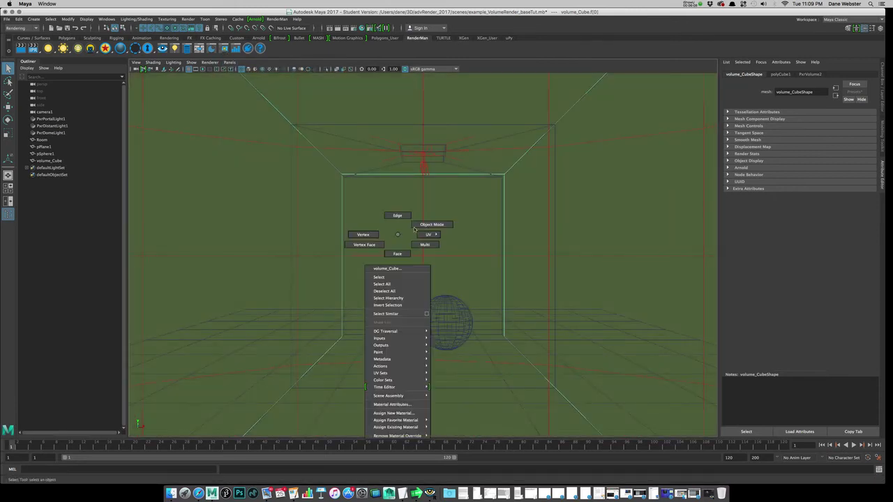
click(550, 216)
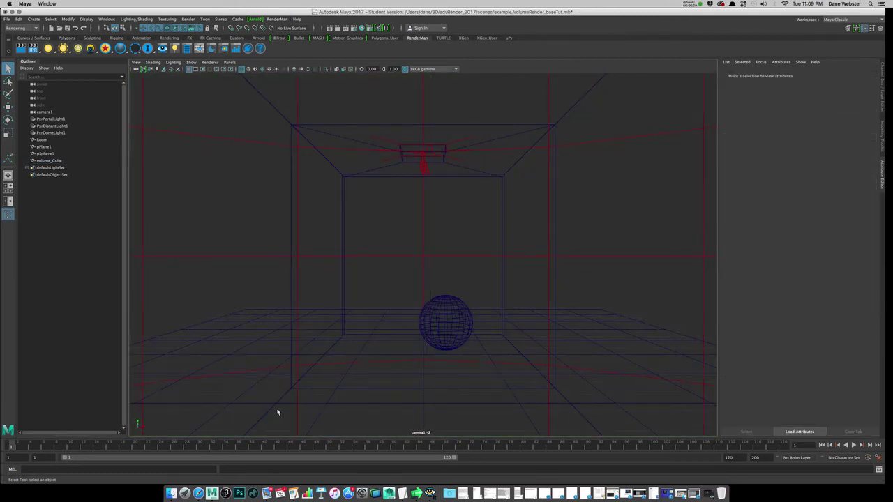
click(557, 144)
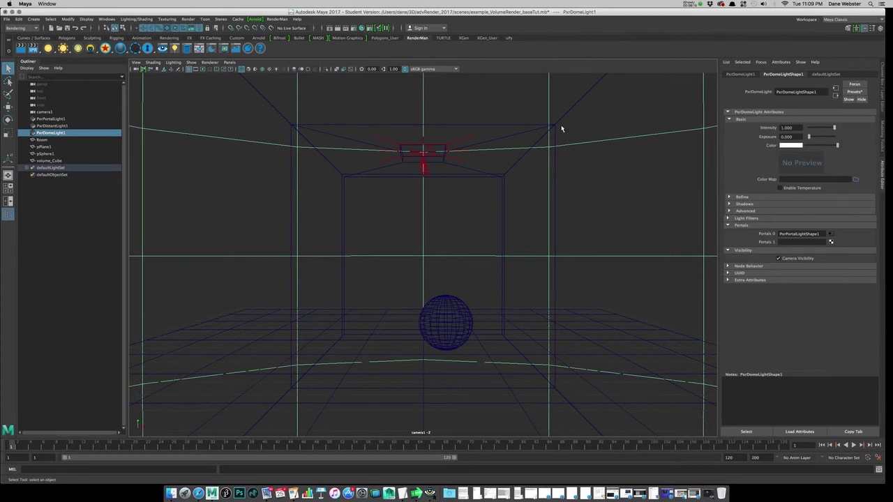
click(560, 122)
click(563, 124)
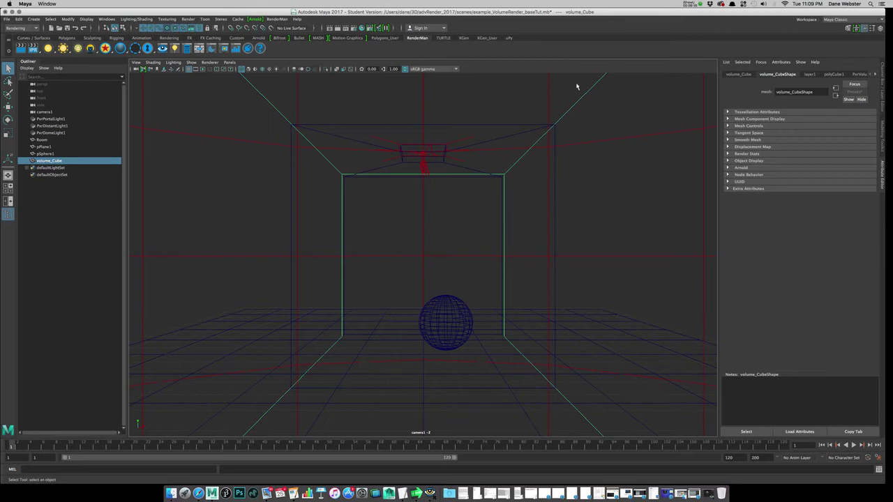
In the perspective view, select volume_Cube's front face again and move it back toward the room
click(230, 62)
mouse_move(283, 69)
click(309, 78)
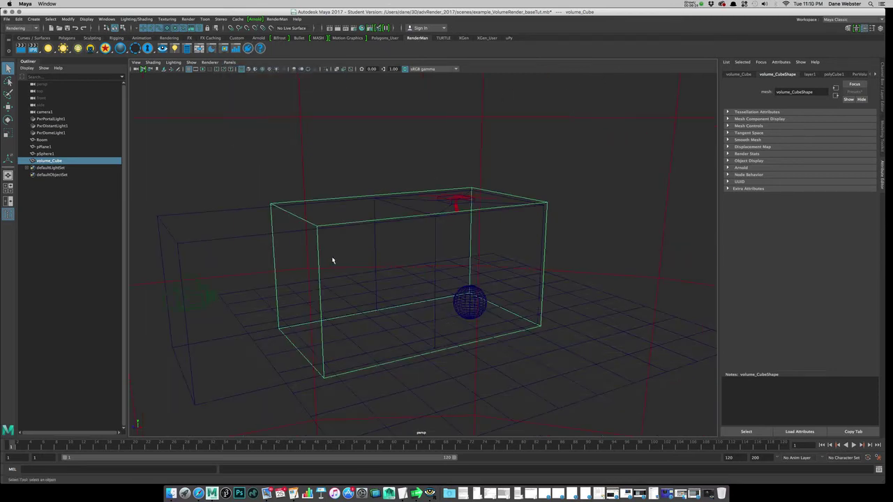
right_drag(293, 217, 295, 236)
click(292, 267)
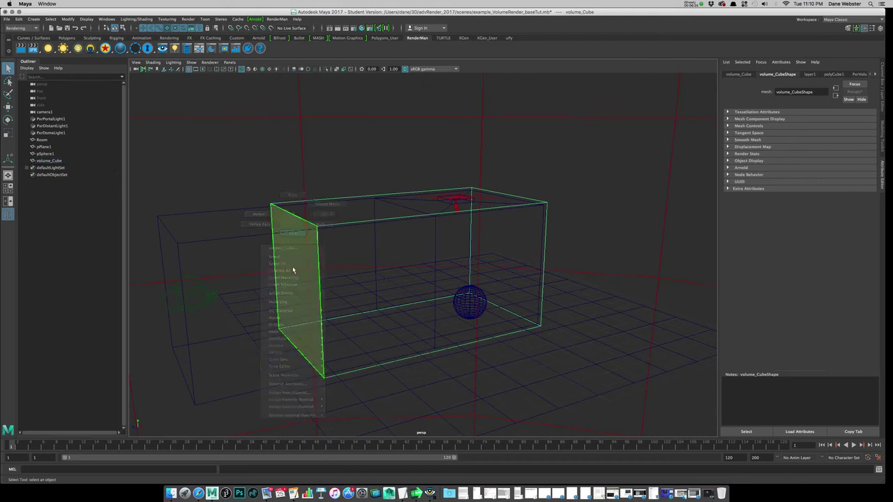
key(w)
drag(261, 287, 289, 287)
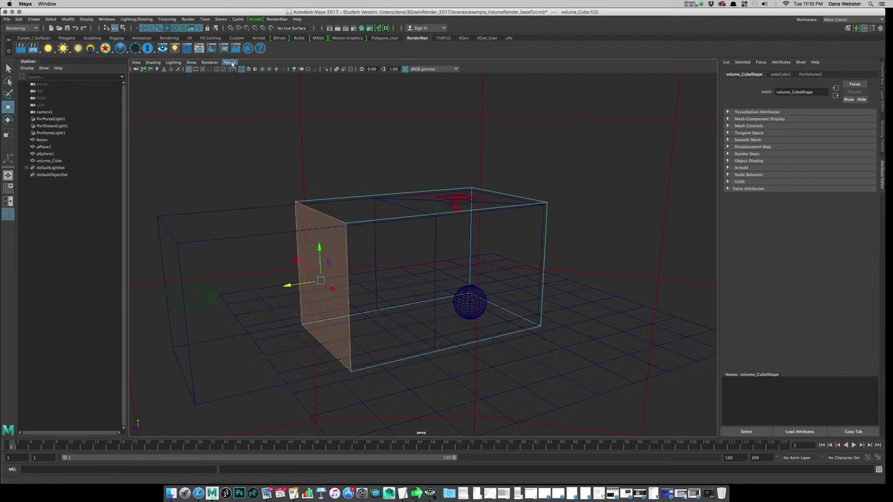
Check the cube through camera1, move its front face slightly back toward the camera in perspective, and return to object mode
click(229, 62)
mouse_move(244, 69)
click(311, 70)
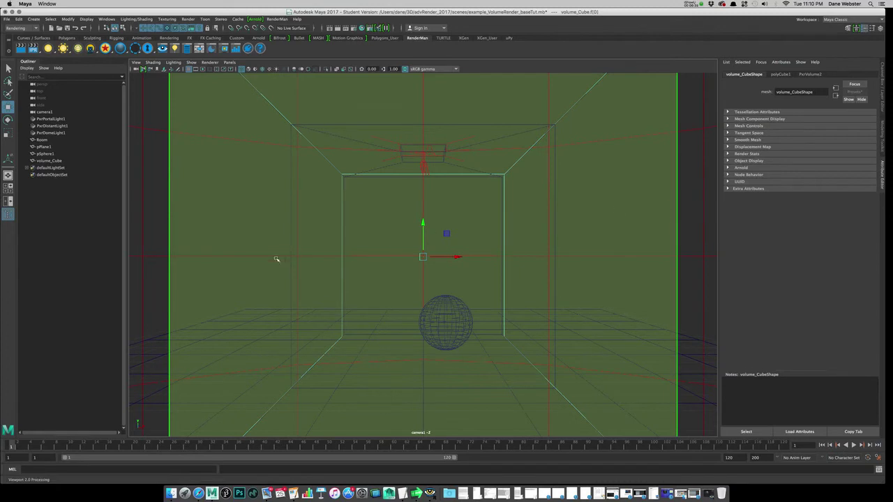
click(229, 62)
mouse_move(241, 69)
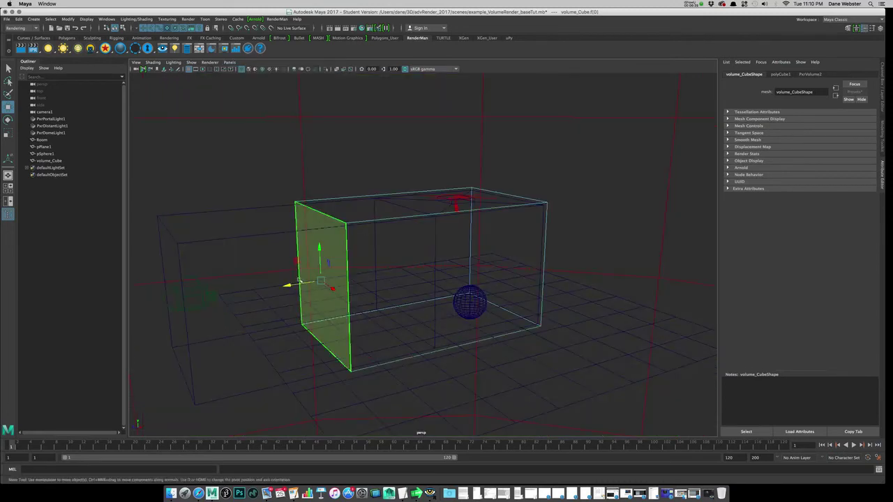
click(288, 283)
drag(289, 283, 314, 282)
key(q)
right_drag(358, 208, 387, 168)
click(250, 291)
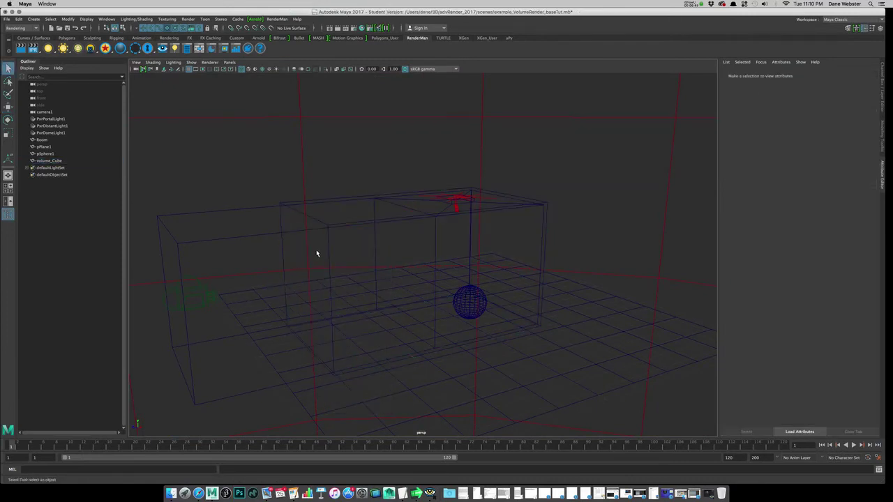
Look through camera1 again and select volume_Cube
click(207, 293)
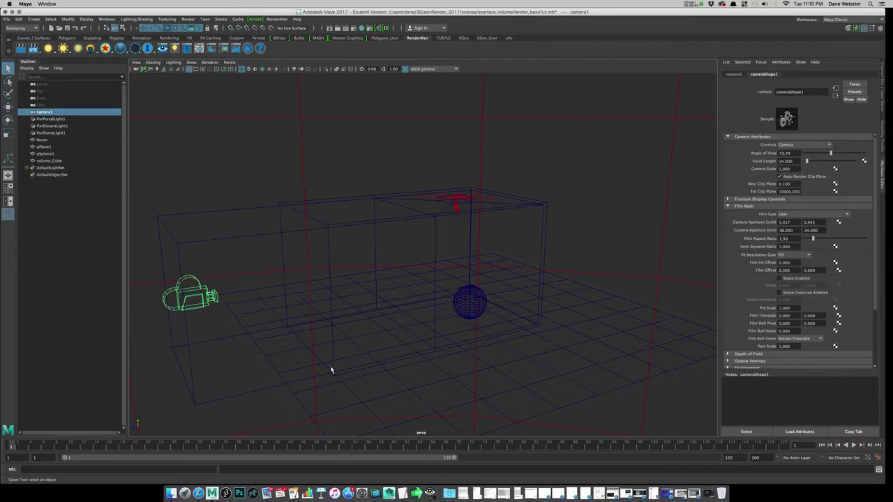
click(229, 62)
mouse_move(265, 69)
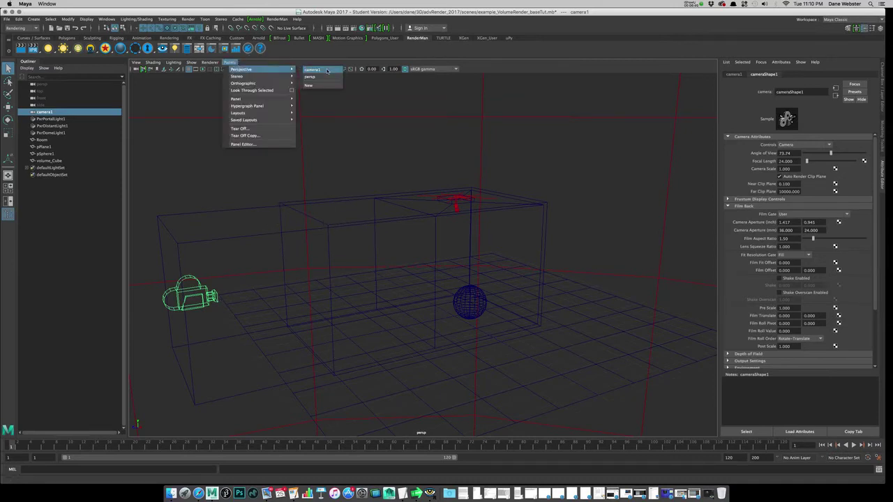
click(327, 72)
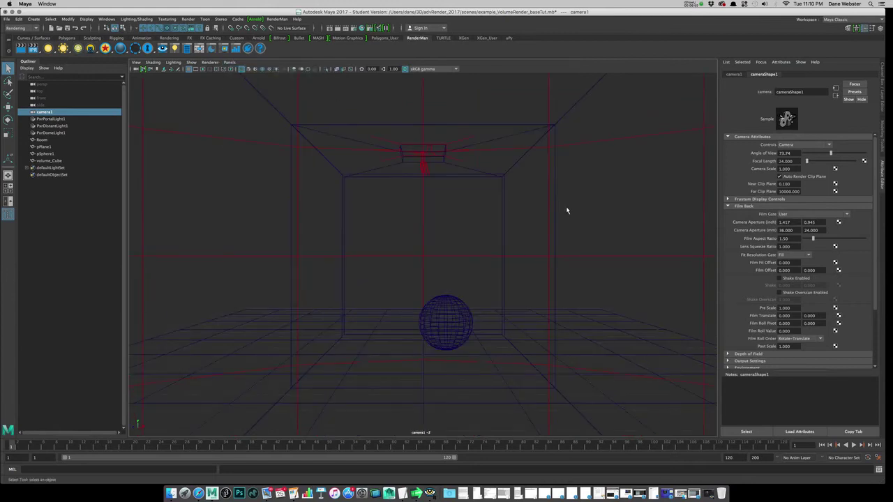
click(524, 160)
click(523, 160)
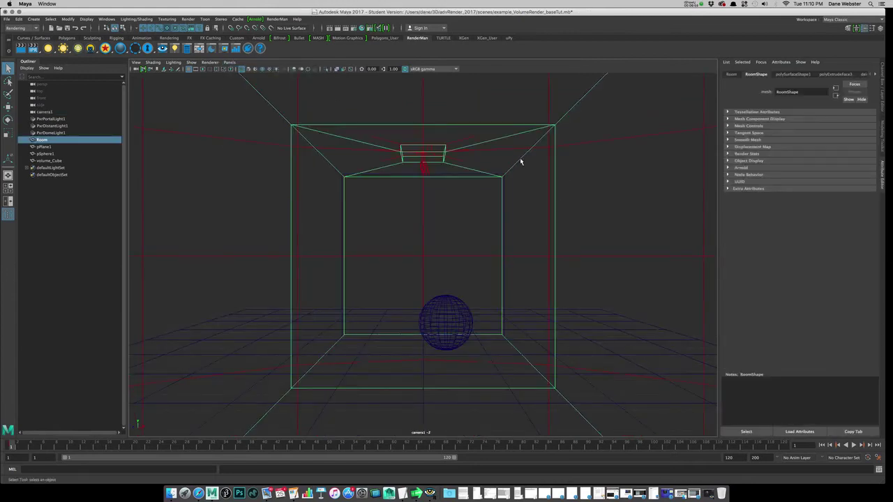
click(505, 216)
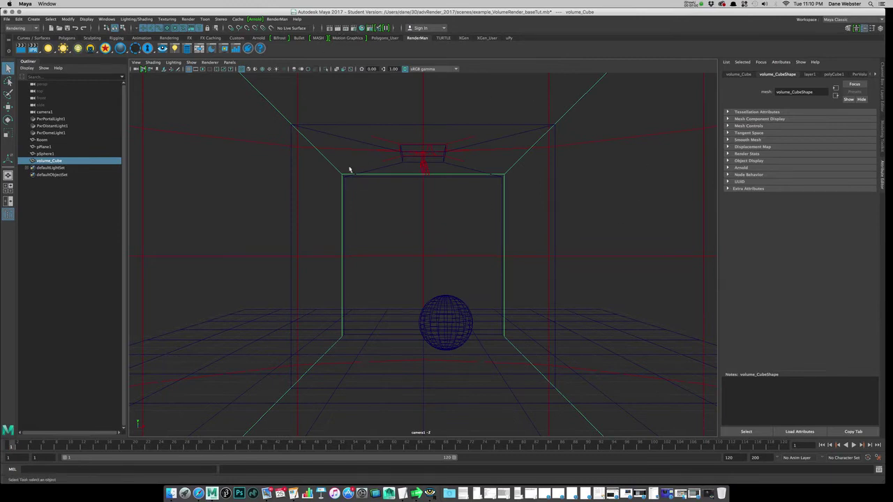
Bring up the render window and compare the two IPR renders in the catalog, with and without the volume
click(362, 28)
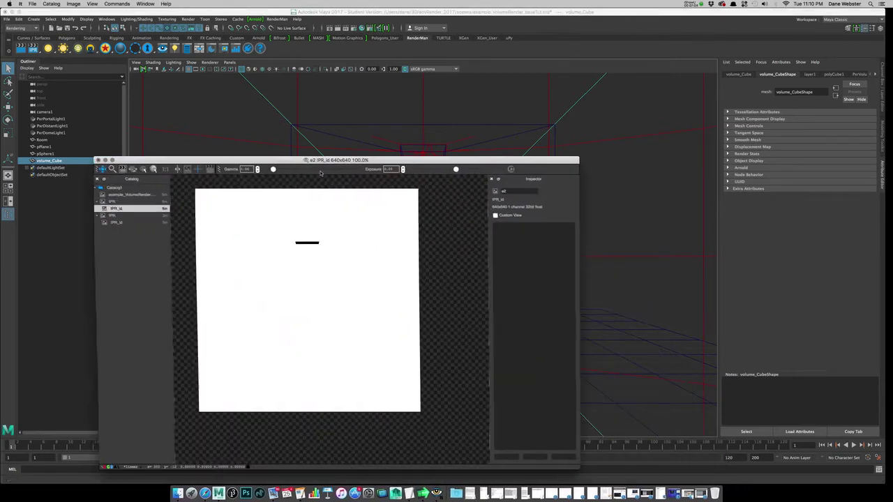
click(114, 215)
click(119, 222)
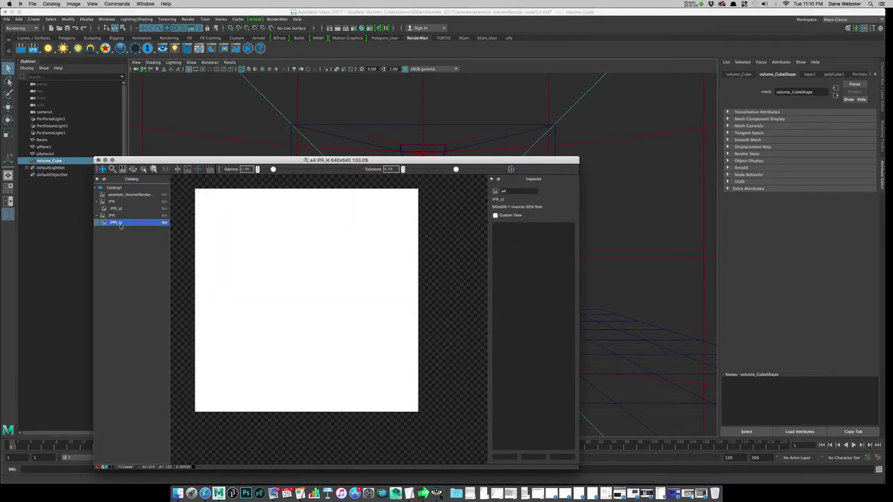
click(115, 216)
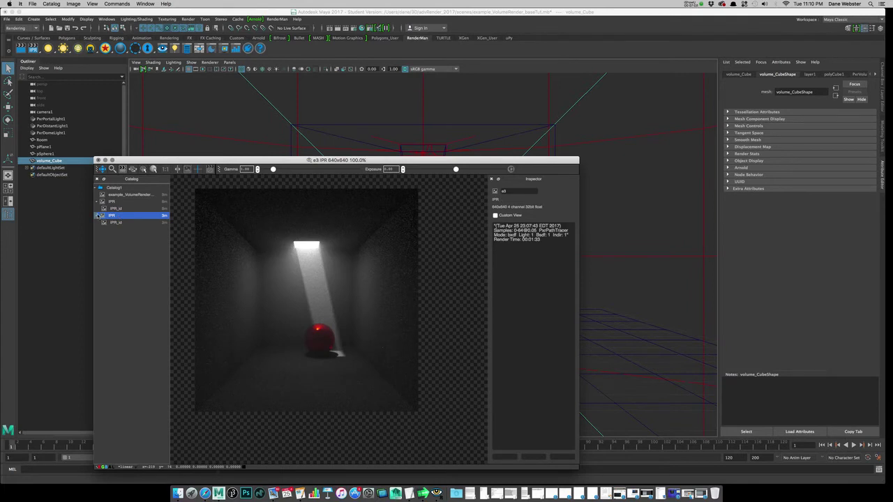
click(110, 203)
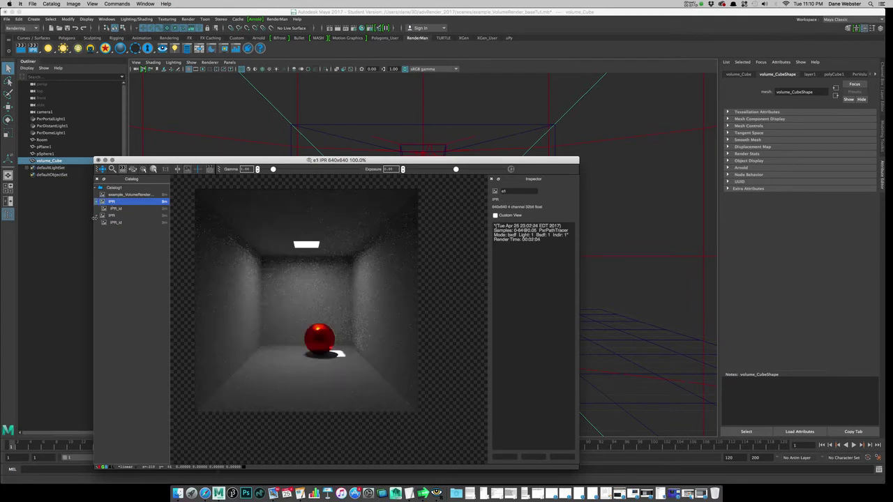
click(99, 218)
click(99, 202)
click(97, 203)
click(99, 209)
click(110, 202)
click(112, 209)
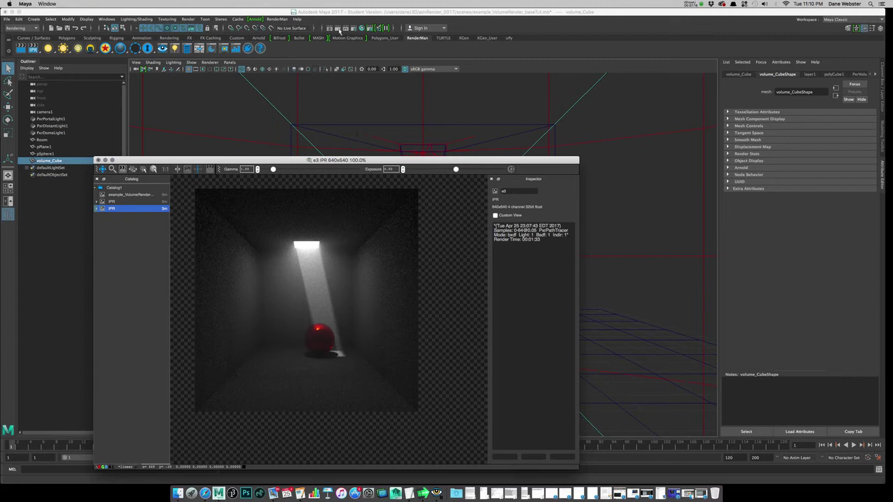
Render the current frame, compare it with the last IPR render, and place the render window clear of the attributes
click(338, 29)
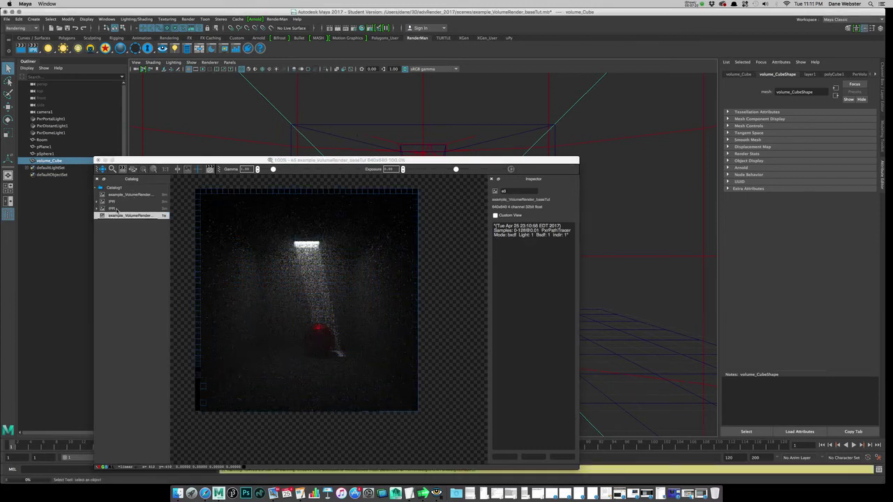
click(115, 209)
click(119, 215)
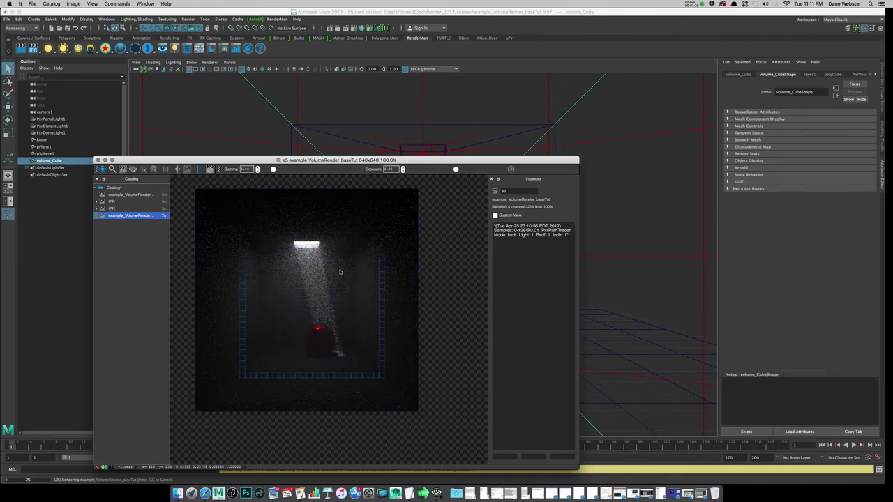
drag(447, 159, 524, 111)
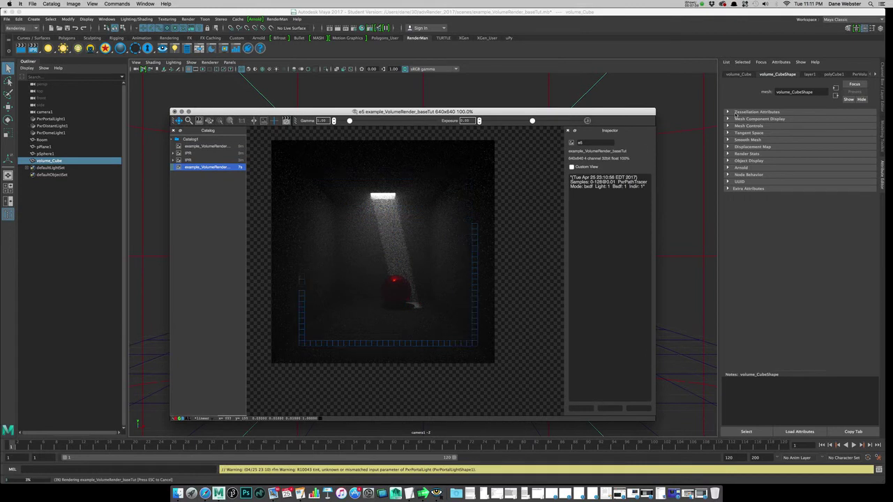
Set the PxrVolume2 density float to 0.1 and start a new IPR render
click(863, 74)
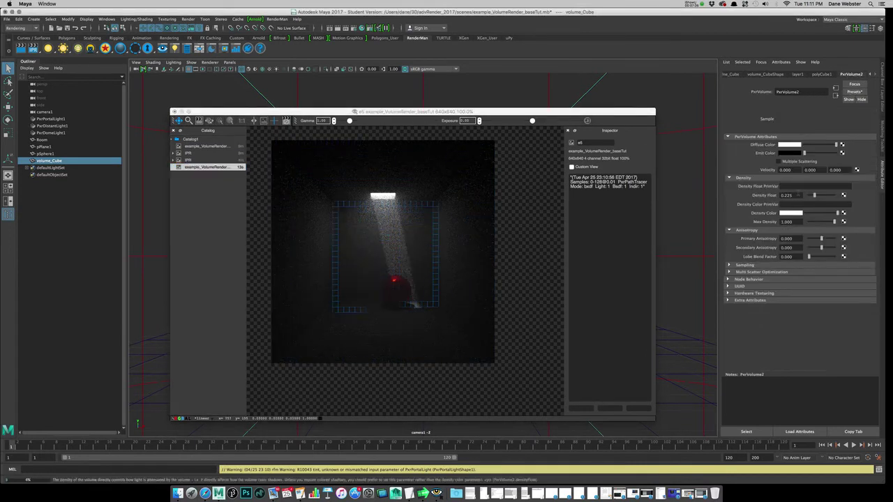
drag(791, 196, 775, 198)
text(0.1)
key(Return)
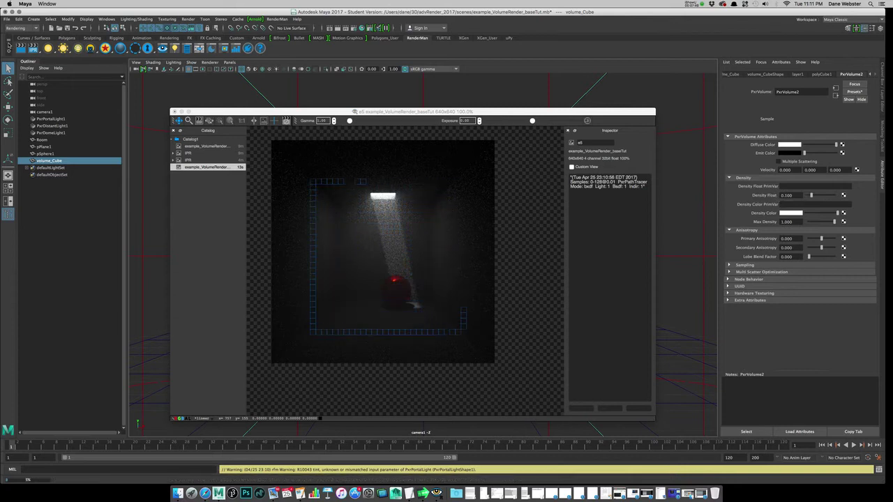
click(33, 49)
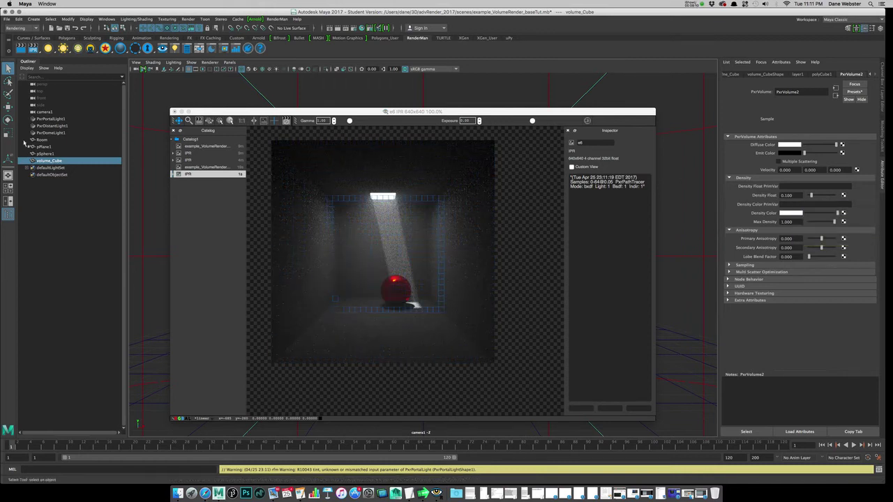
Set PxrPortalLight1's intensity multiplier to 30, then raise it to 45
click(48, 120)
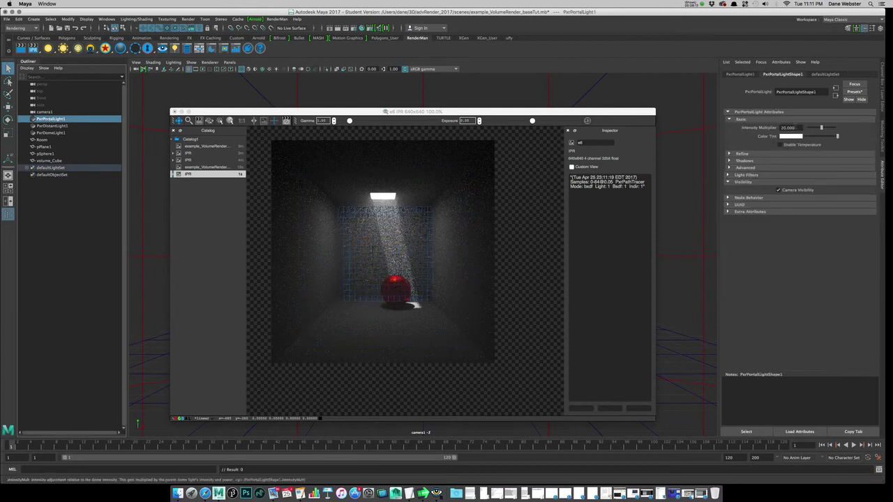
text(30)
key(Return)
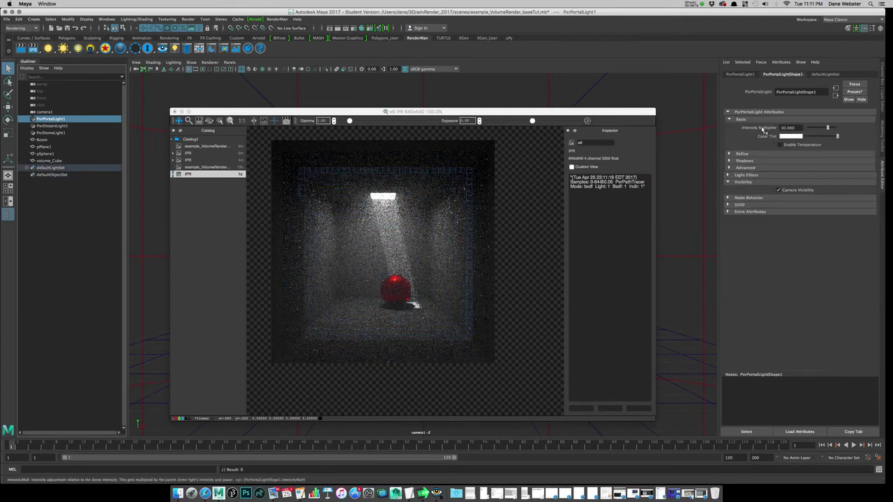
double_click(784, 127)
key(Return)
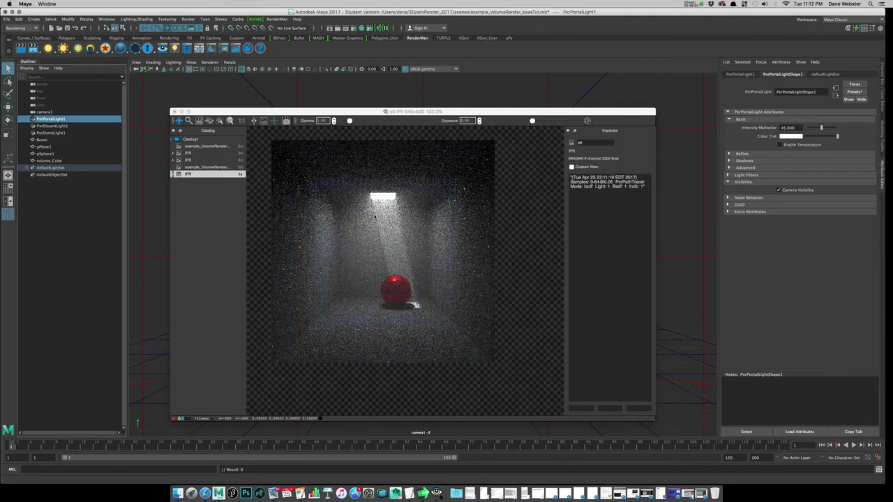
Set the exposure of PxrDistantLight1 to 2
click(59, 127)
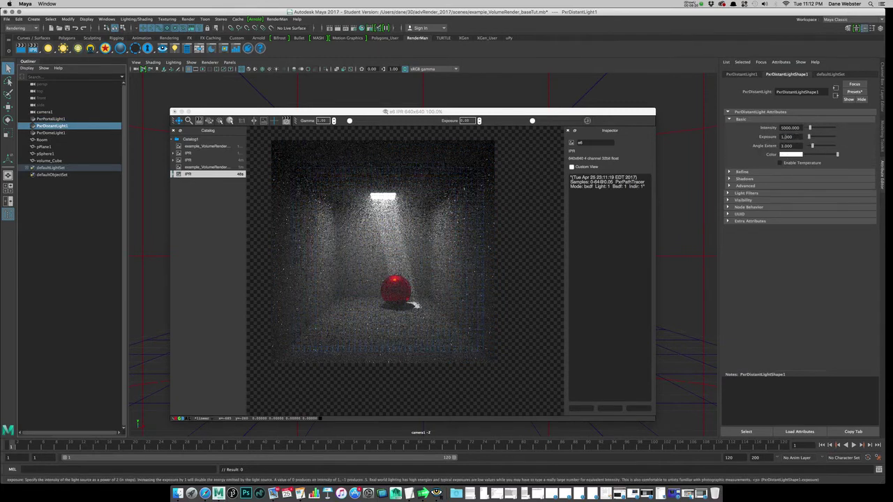
text(2)
key(Return)
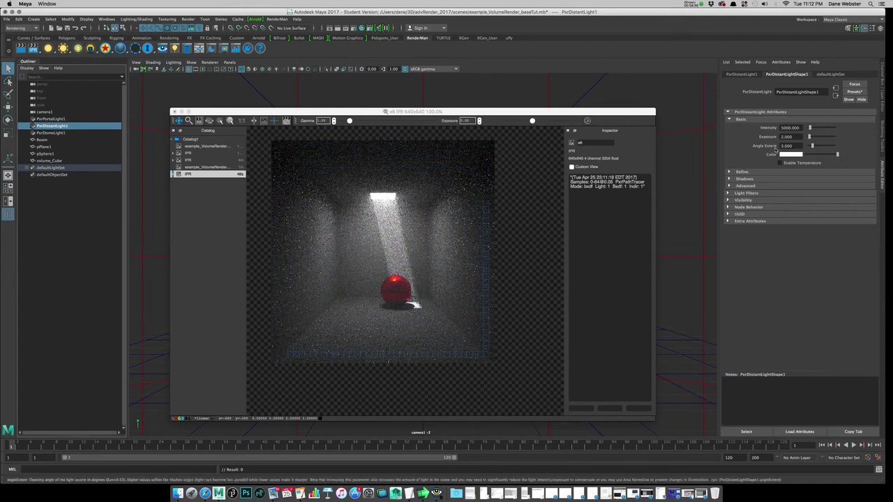
Set the distant light's angle extent to 5, then widen it to 10
mouse_move(770, 149)
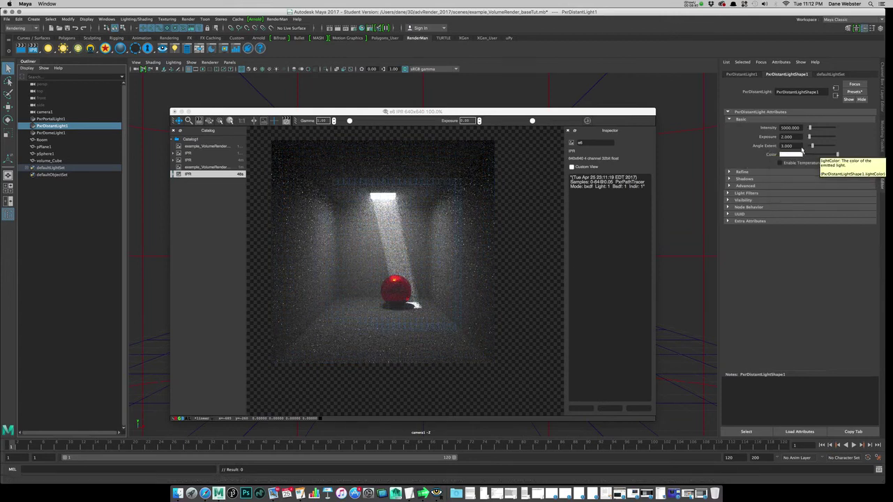
click(771, 147)
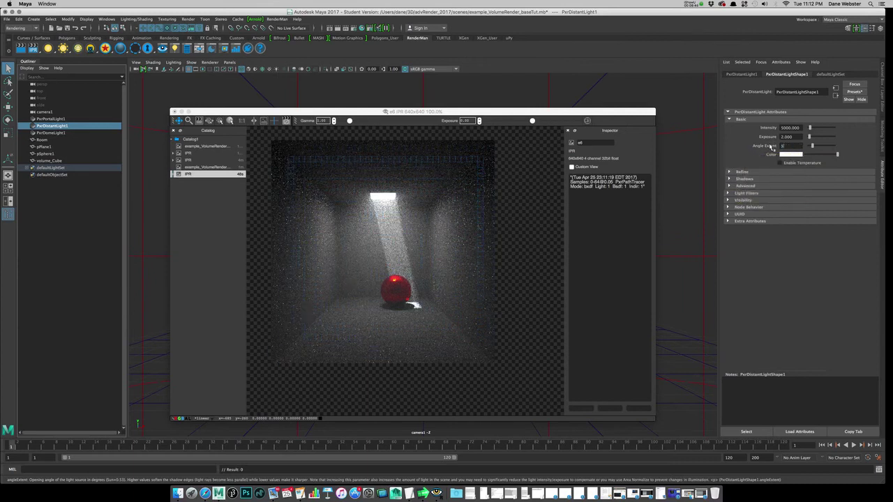
text(5)
key(Return)
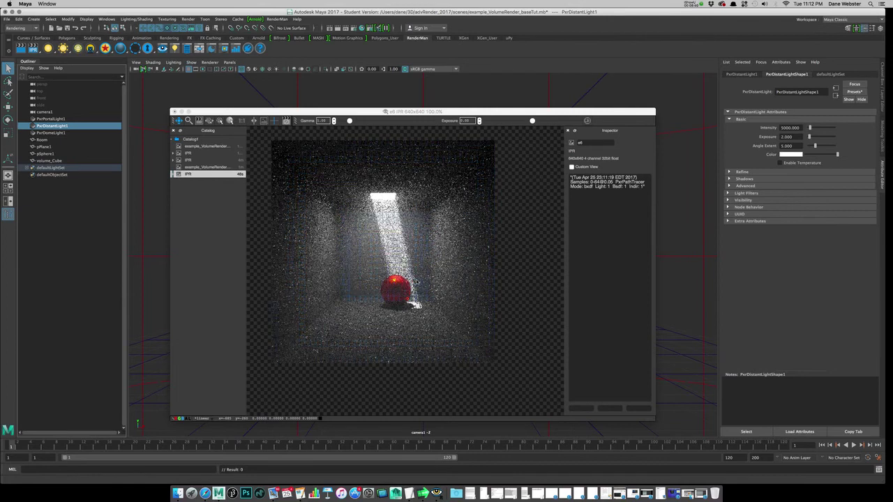
click(774, 147)
text(10)
key(Return)
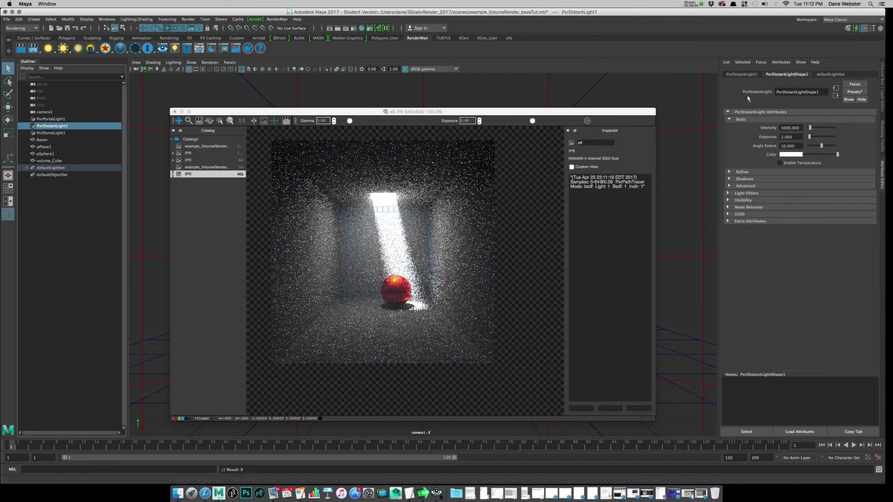
Set the distant light's exposure to 1
click(788, 136)
text(1)
key(Return)
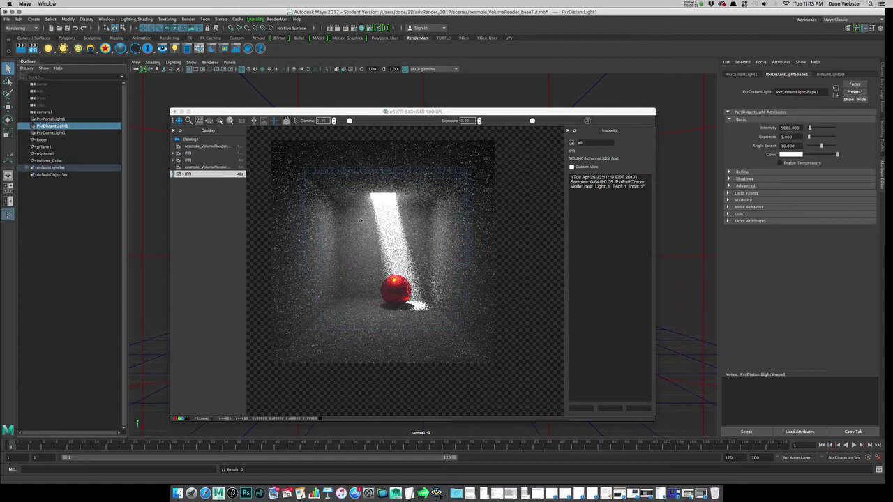
Mark a crop region around the light beam and red sphere in the IPR image and render only that region
click(385, 210)
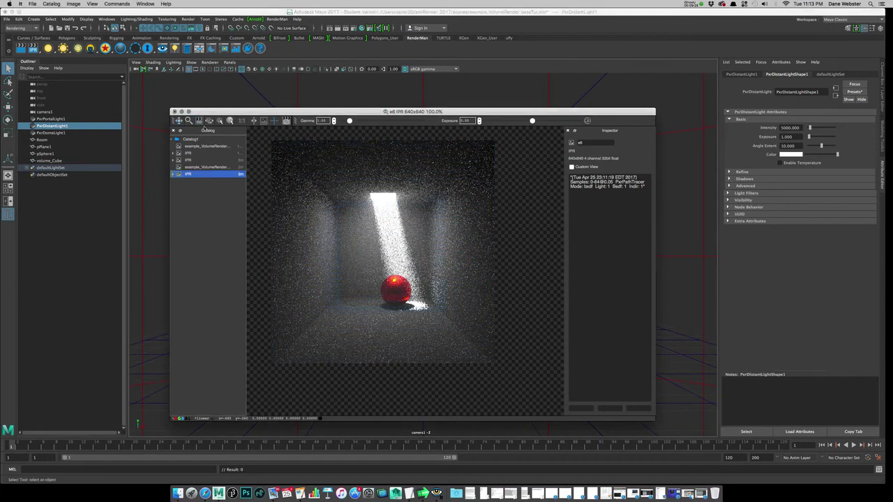
drag(354, 183, 433, 317)
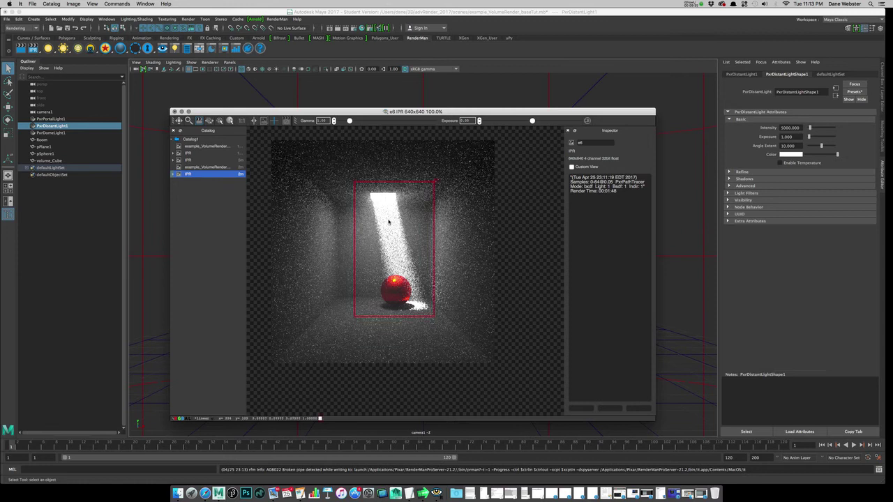
click(73, 4)
click(91, 41)
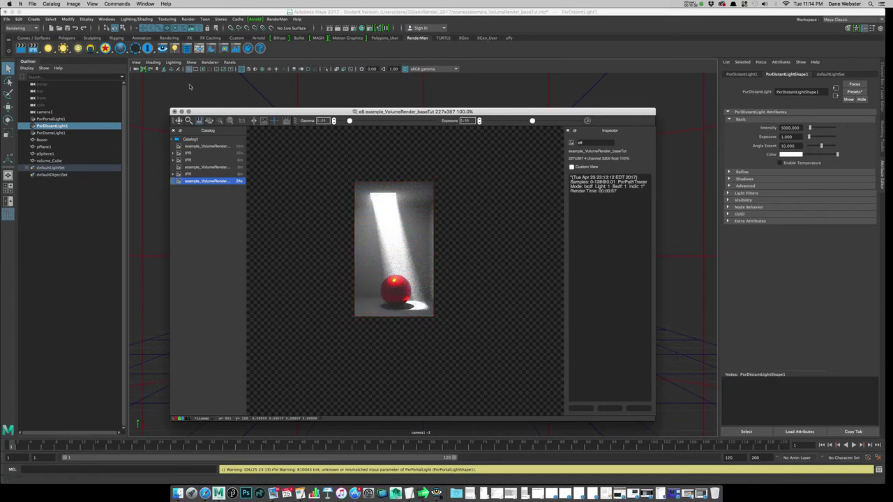
Start a new IPR render and inspect volume_Cube in the camera1 view with the render window moved aside
click(32, 51)
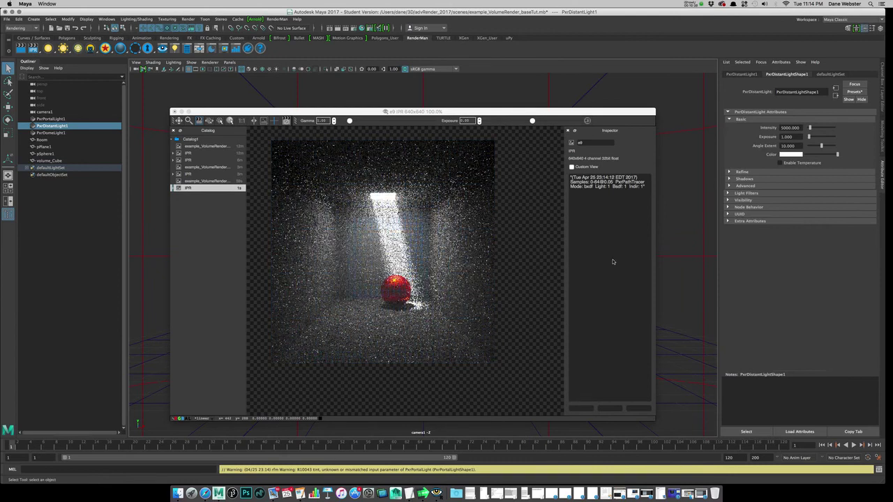
click(49, 160)
drag(488, 111, 445, 313)
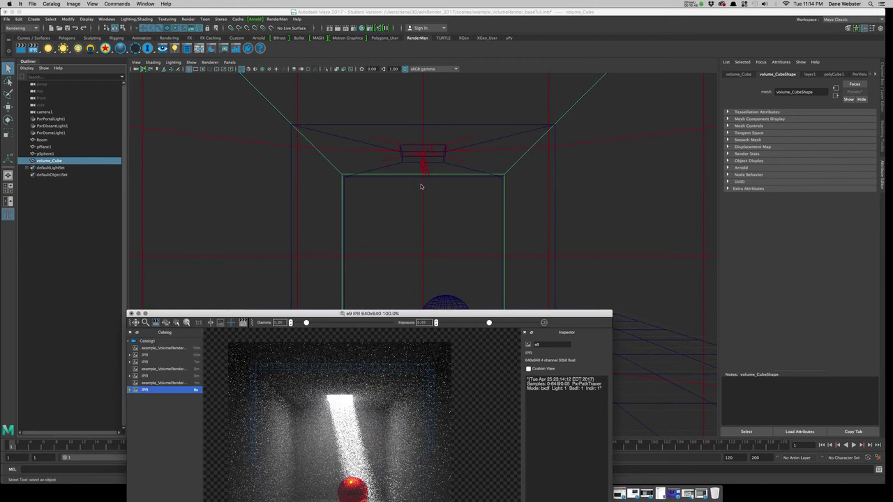
drag(516, 314, 528, 113)
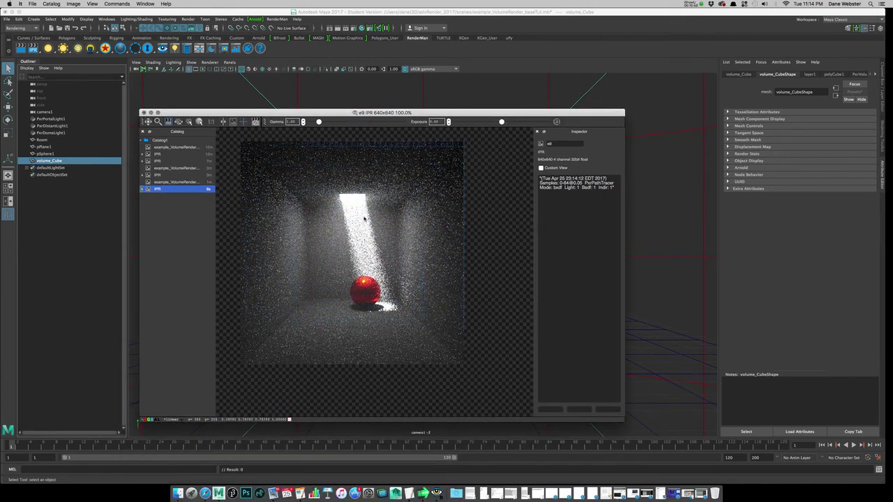
drag(425, 115, 239, 309)
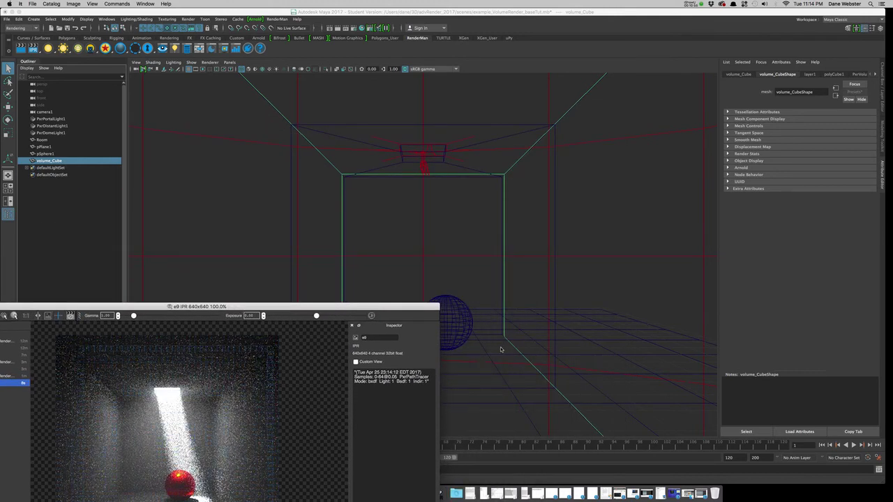
drag(410, 309, 434, 347)
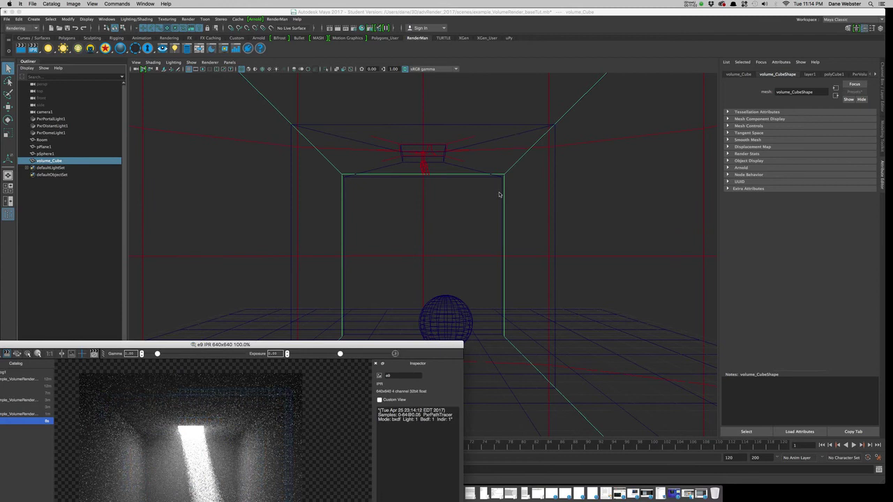
drag(423, 344, 585, 92)
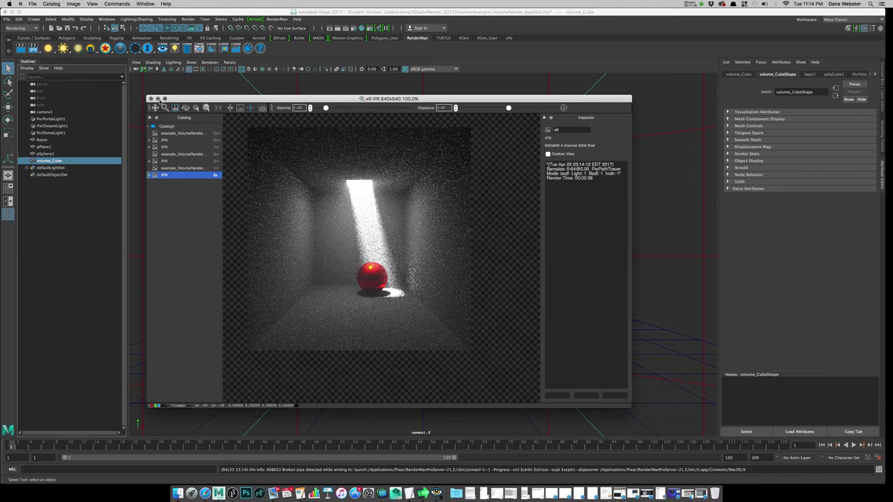
With the Rendering menu set active, open the light-centric Light Linking Editor and uncover it from behind the render window
click(28, 28)
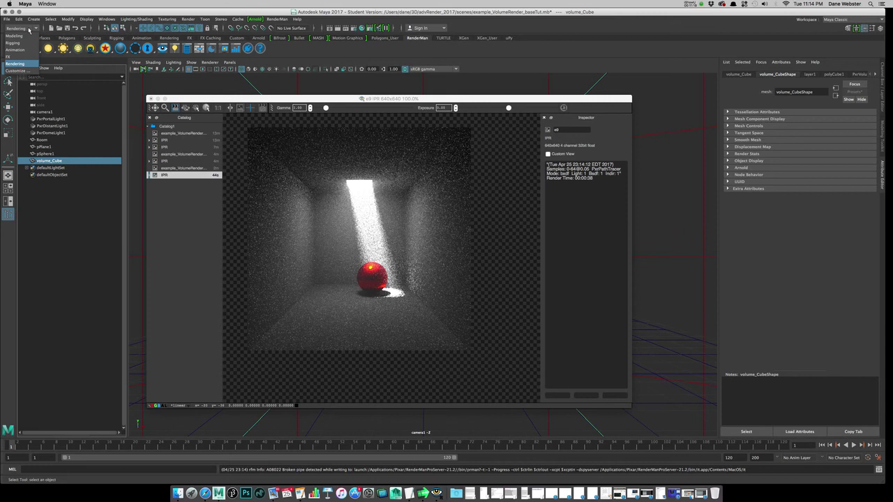
click(26, 64)
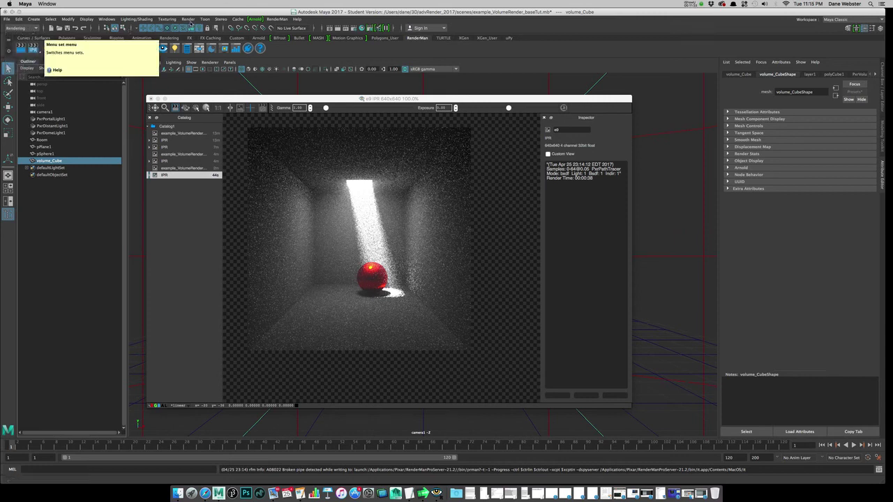
click(142, 21)
mouse_move(174, 82)
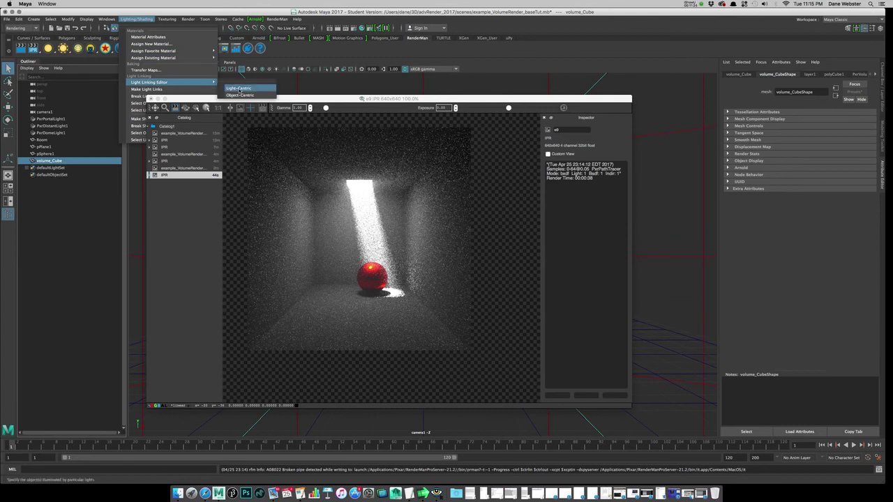
click(239, 89)
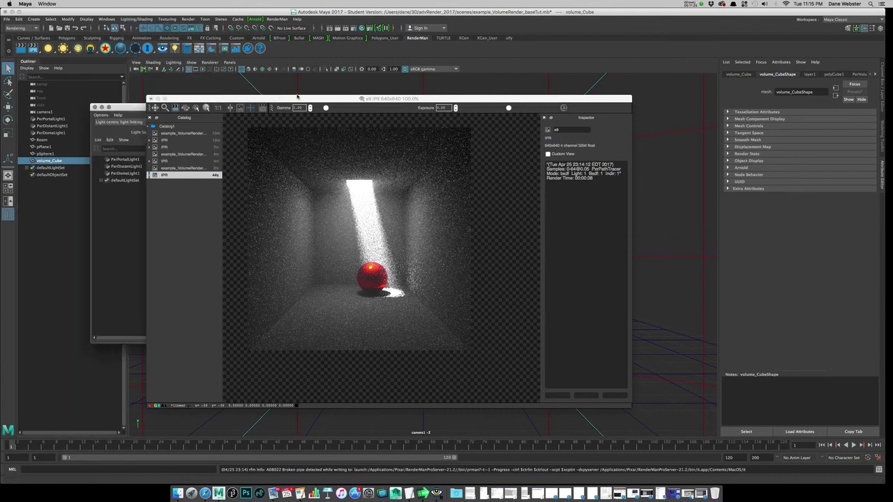
drag(230, 99, 402, 98)
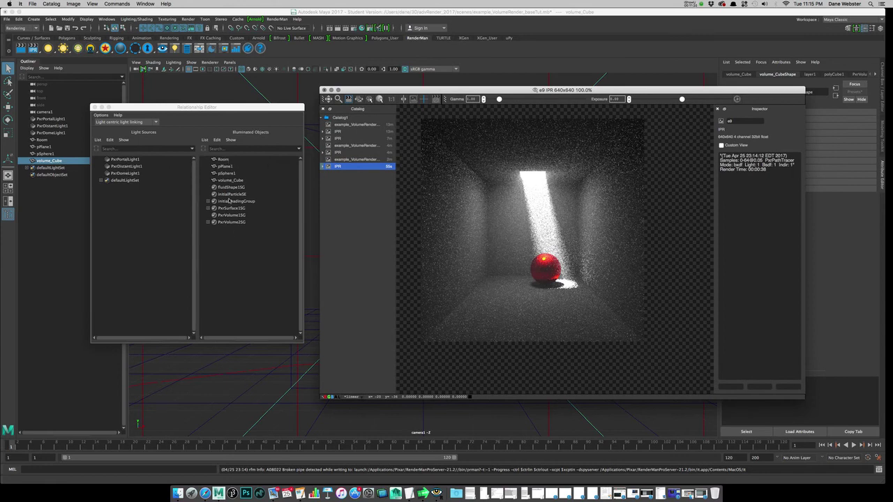
Review which objects are illuminated by PxrPortalLight1, PxrDistantLight1 and PxrDomeLight1
click(126, 160)
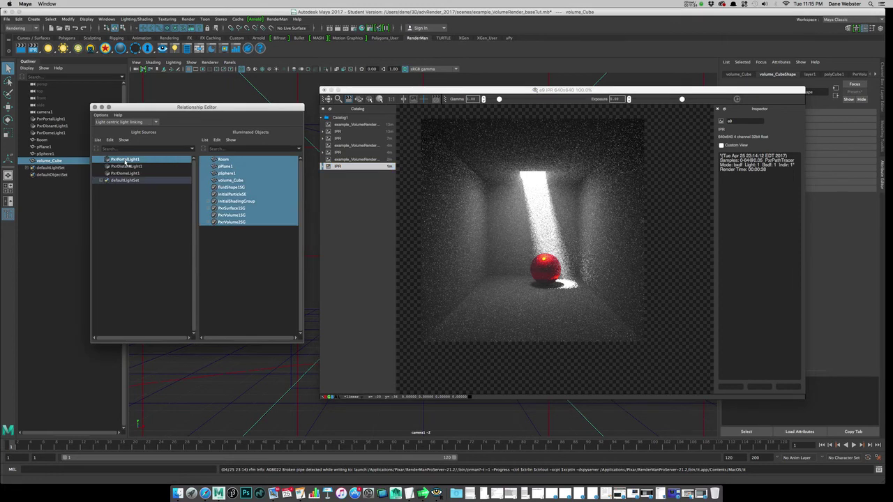
click(128, 166)
click(130, 173)
click(132, 168)
click(129, 161)
Unlink volume_Cube and fluidShape1SG from PxrDomeLight1
click(128, 174)
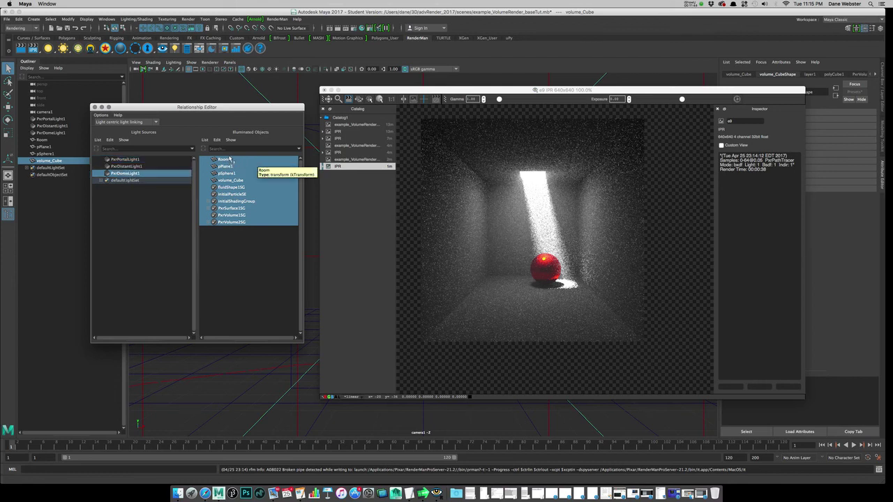
click(229, 181)
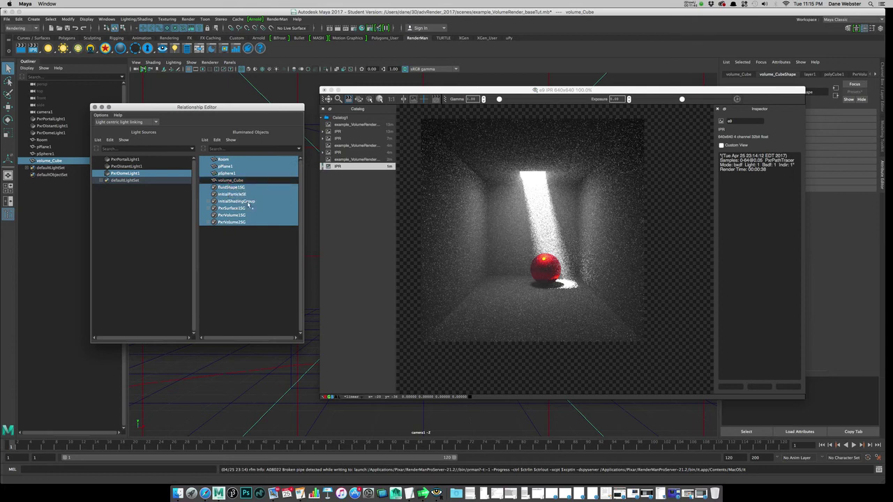
click(231, 189)
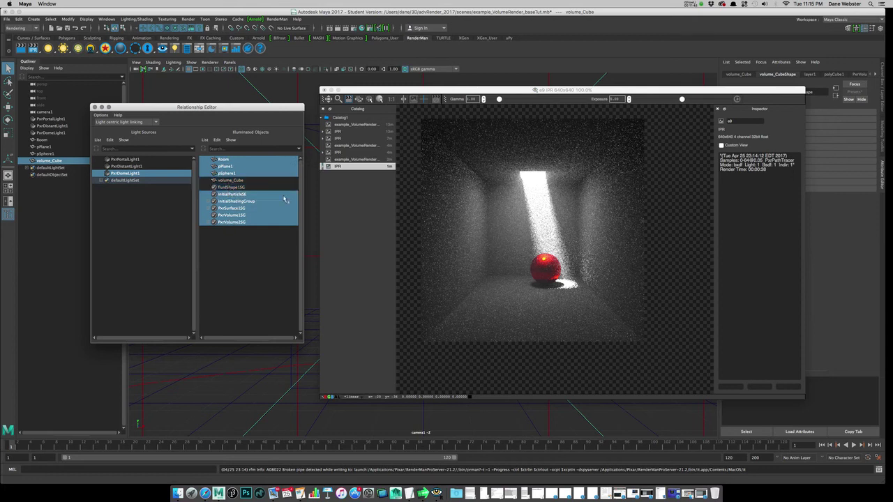
click(220, 189)
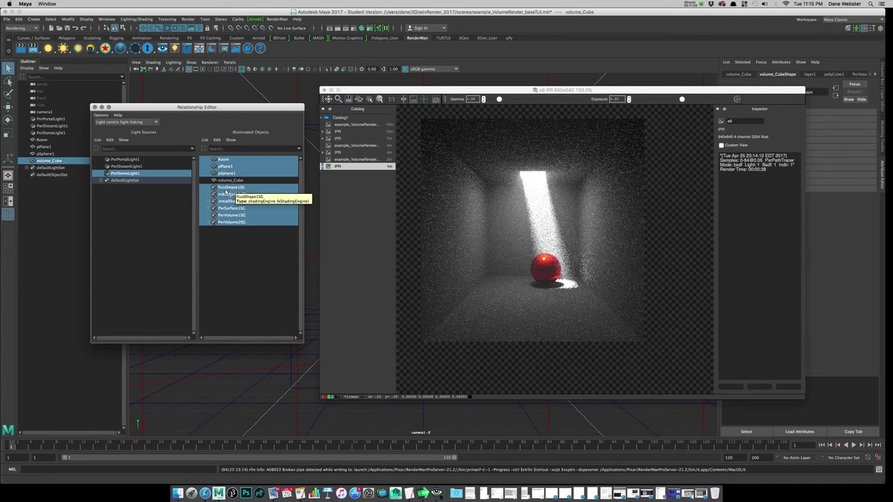
click(227, 188)
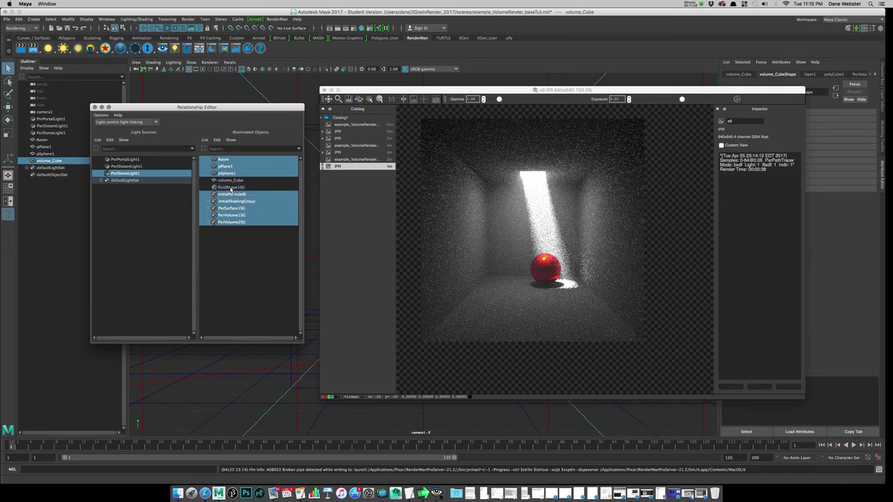
Unlink volume_Cube and fluidShape1SG from PxrPortalLight1
click(131, 160)
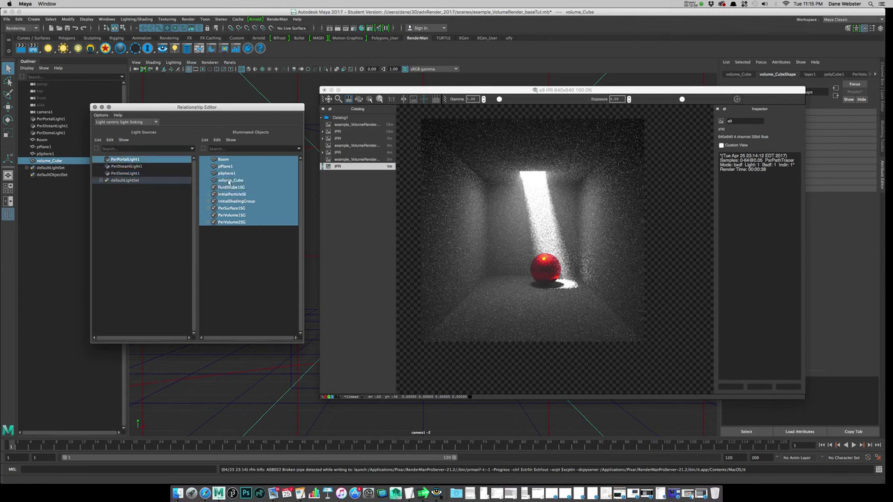
click(230, 180)
click(252, 188)
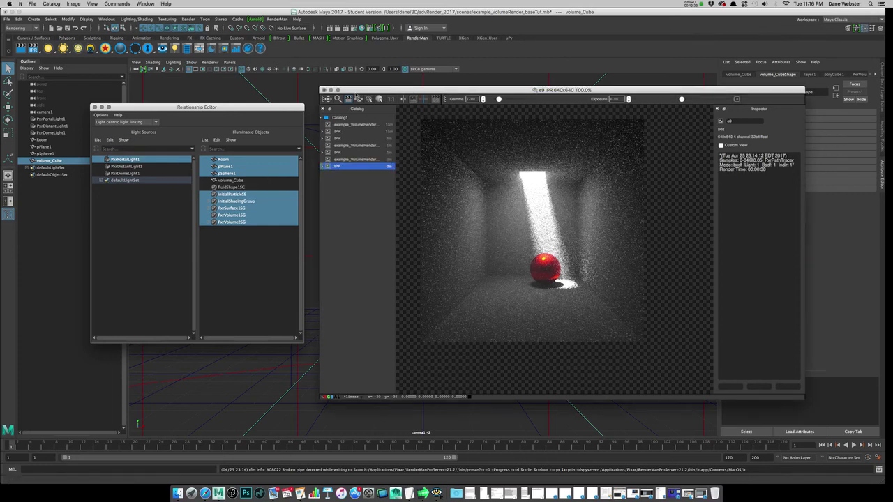
Start a new IPR render with the changed light links and compare it with the previous IPR in the catalog
drag(416, 93, 288, 90)
click(347, 30)
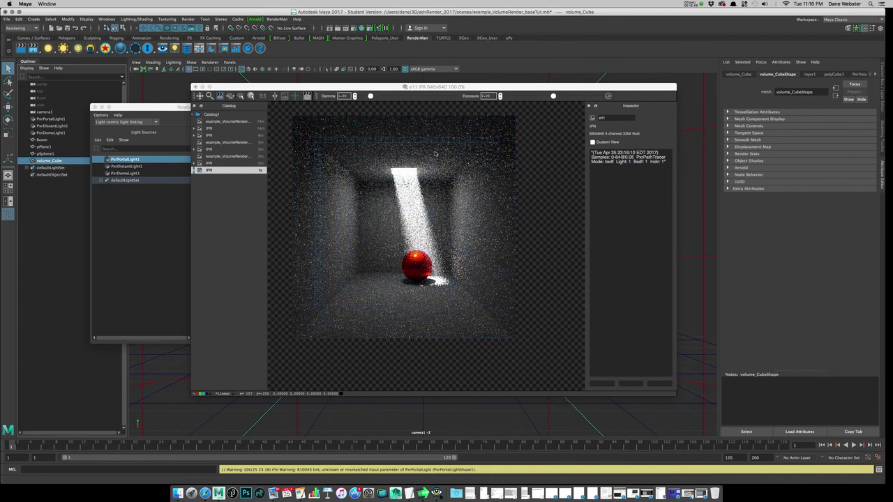
click(213, 163)
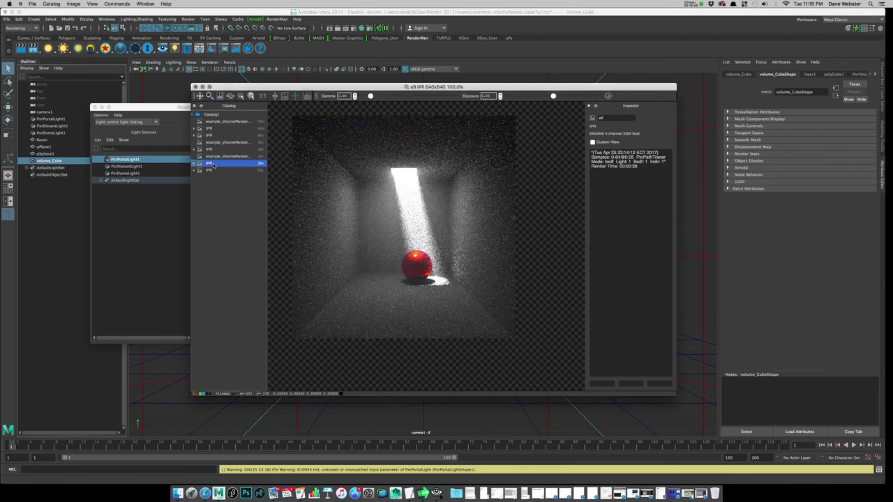
click(215, 171)
click(215, 164)
click(217, 171)
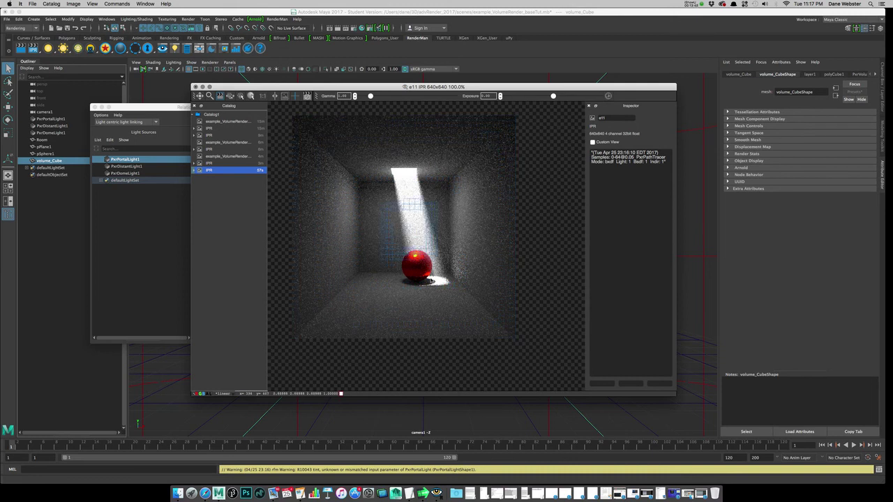
click(693, 4)
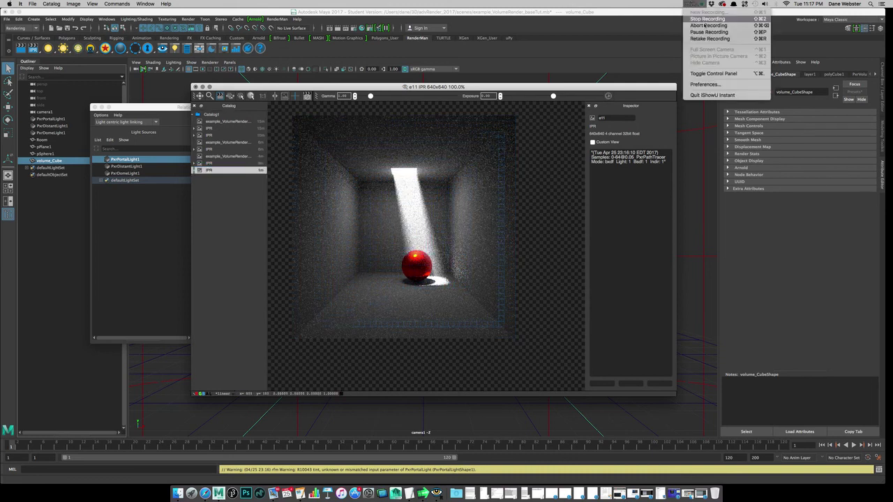